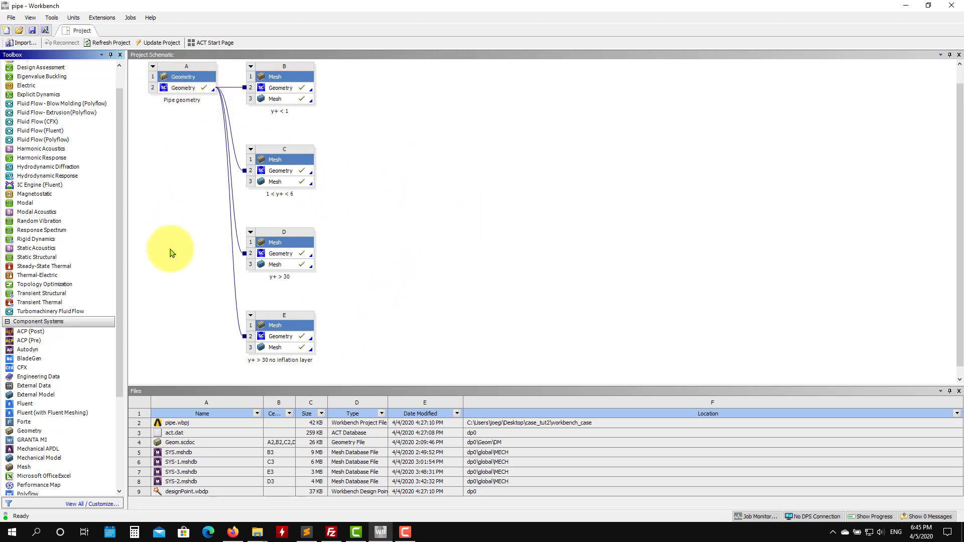
Step: Add a Mesh component system linked to the existing pipe geometry
drag(23, 466, 191, 95)
ctrl+scroll(375, 284, down, 1)
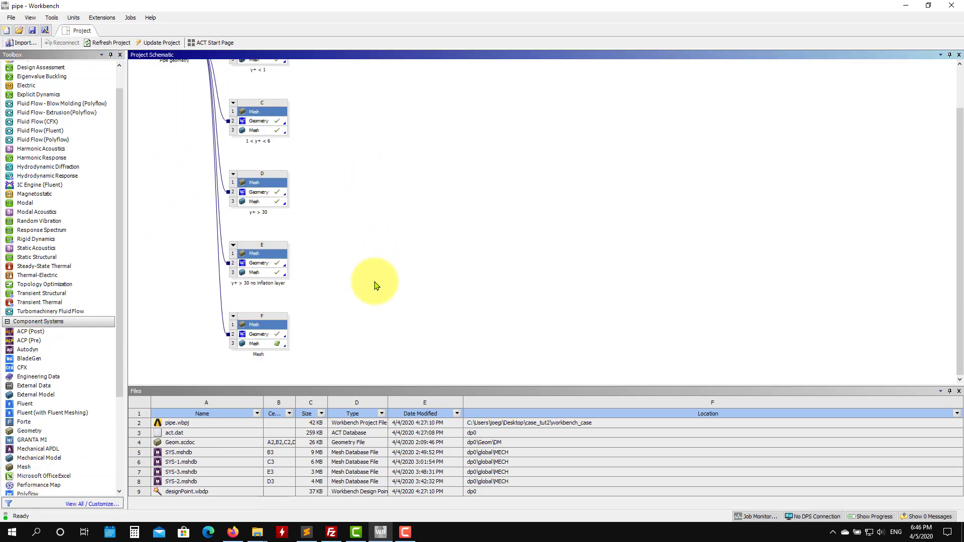
ctrl+scroll(321, 317, down, 2)
ctrl+scroll(321, 317, up, 1)
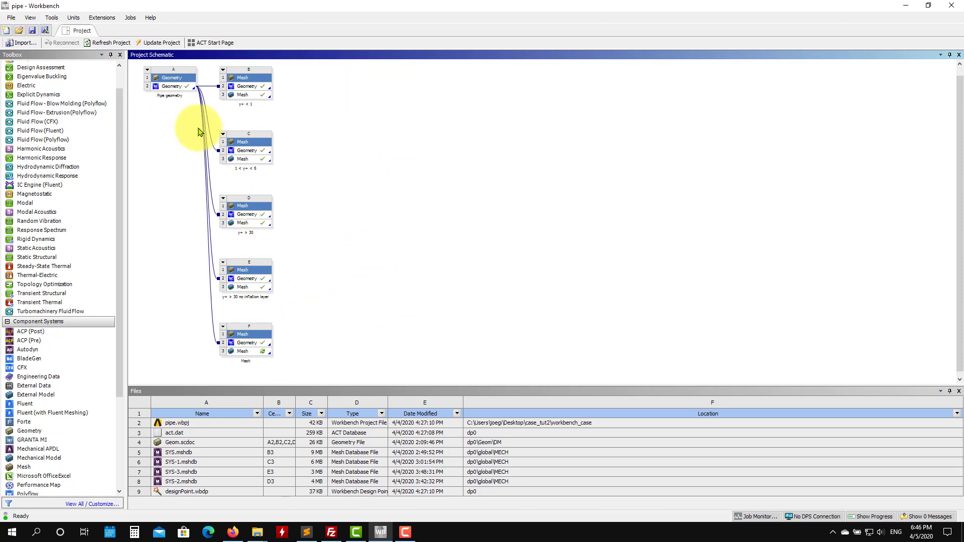
Step: Delete the newly added Mesh system F from the project schematic and accept the loss of its unshared data
right_click(223, 329)
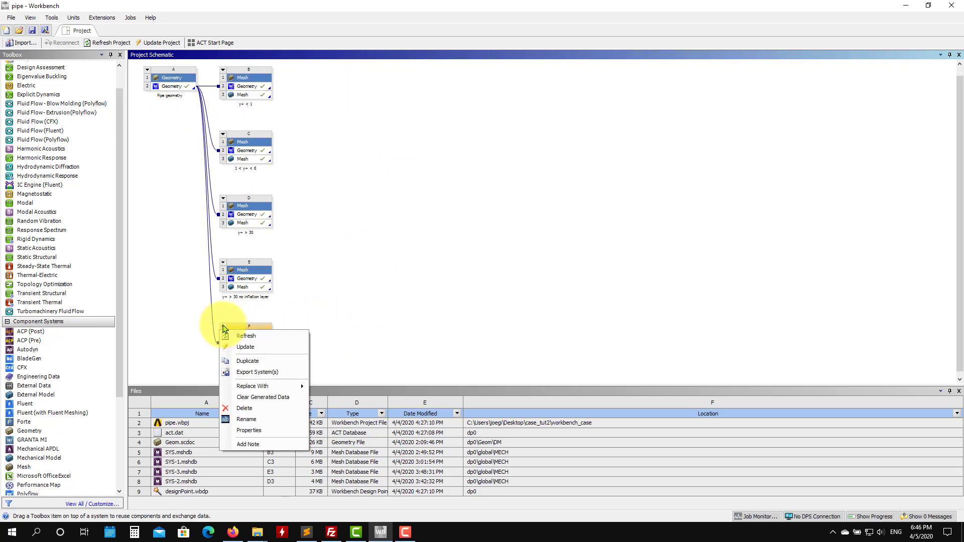
click(255, 397)
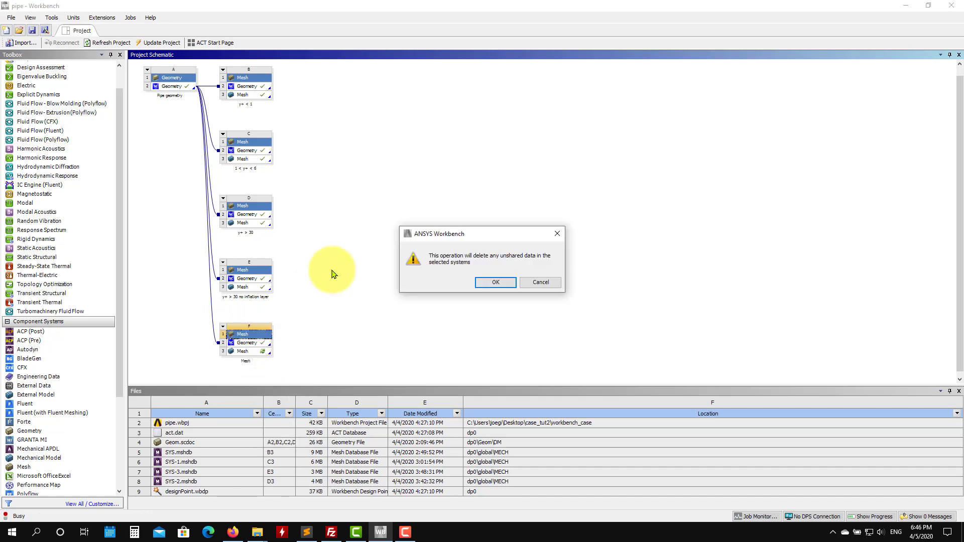
click(494, 283)
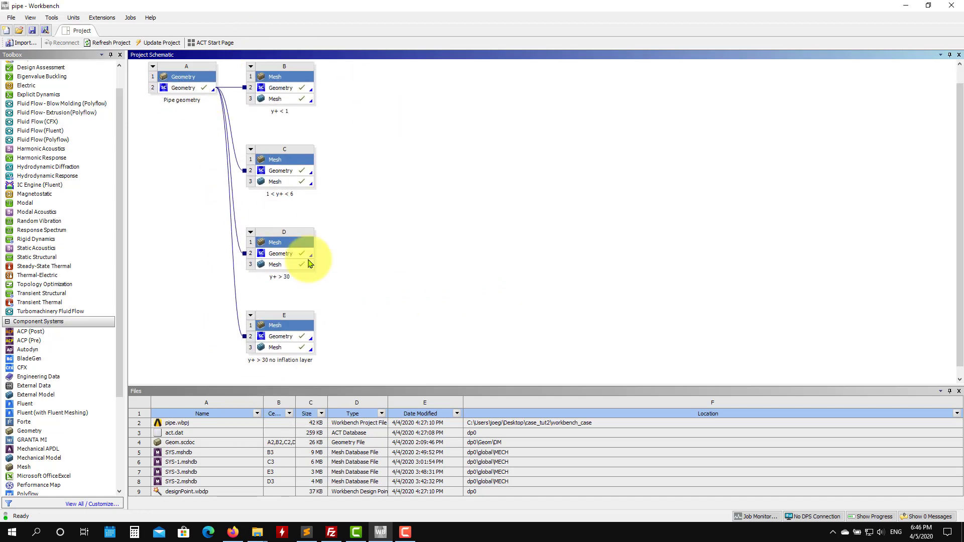
Step: Open the y+ < 1 mesh, examine the near-wall mesh on the pipe's end face and the Inflation settings, and close the mesh editor
double_click(295, 102)
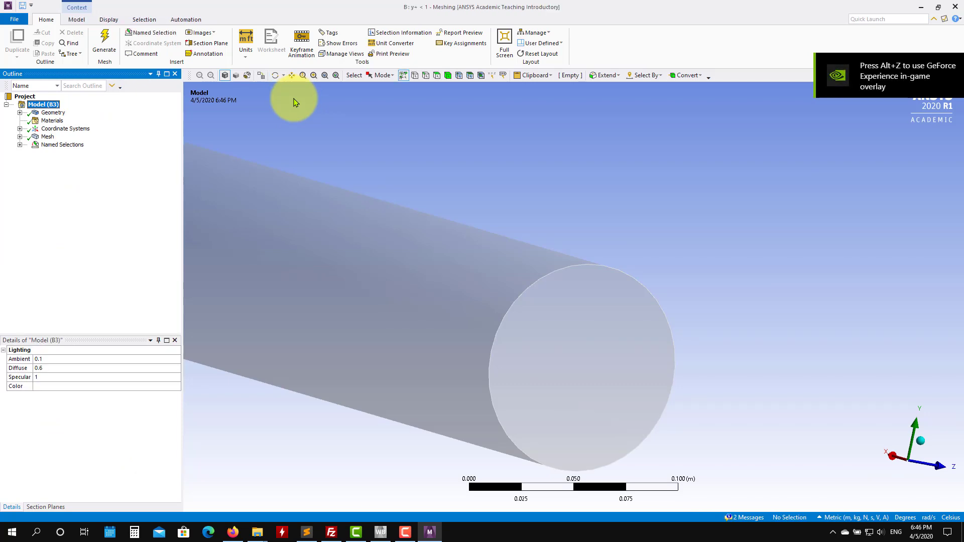
click(19, 137)
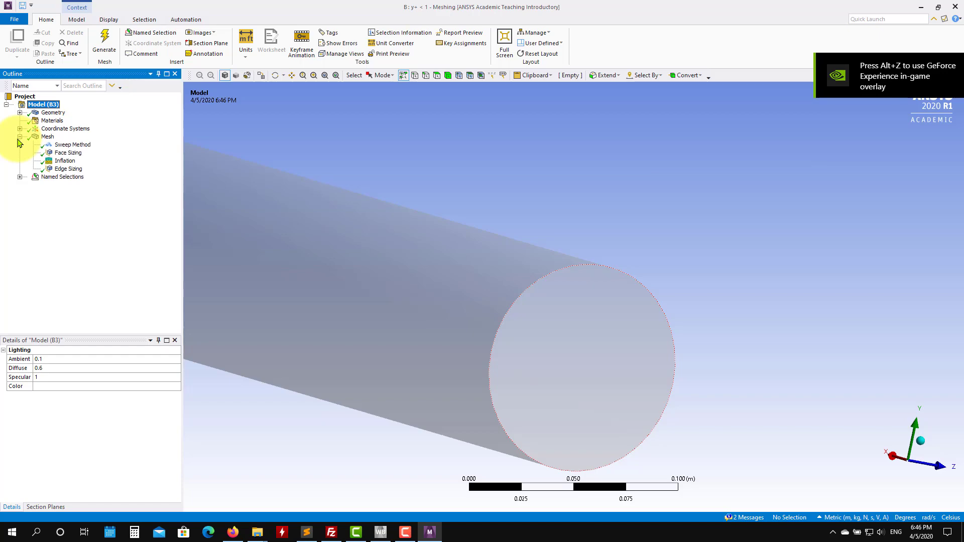
click(47, 136)
middle_drag(671, 279, 643, 288)
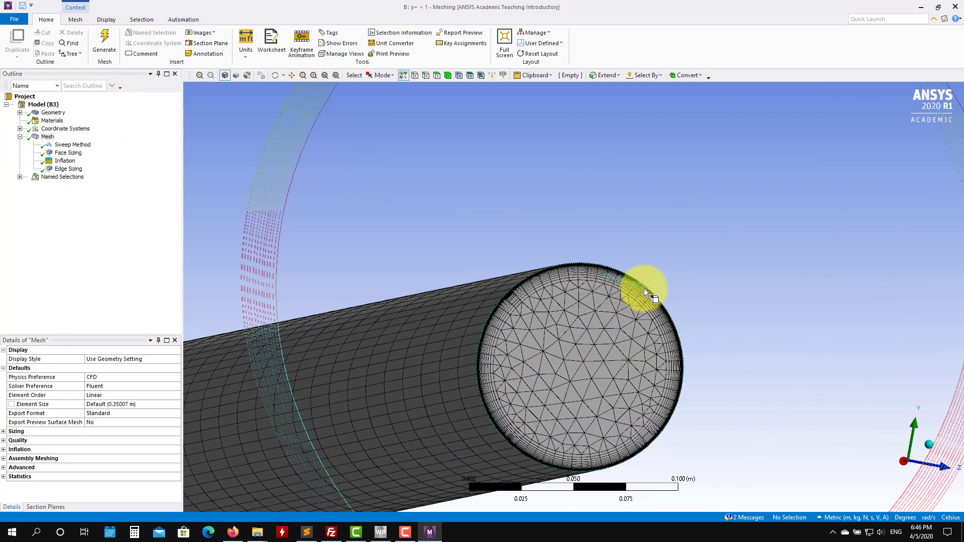
scroll(628, 245, up, 5)
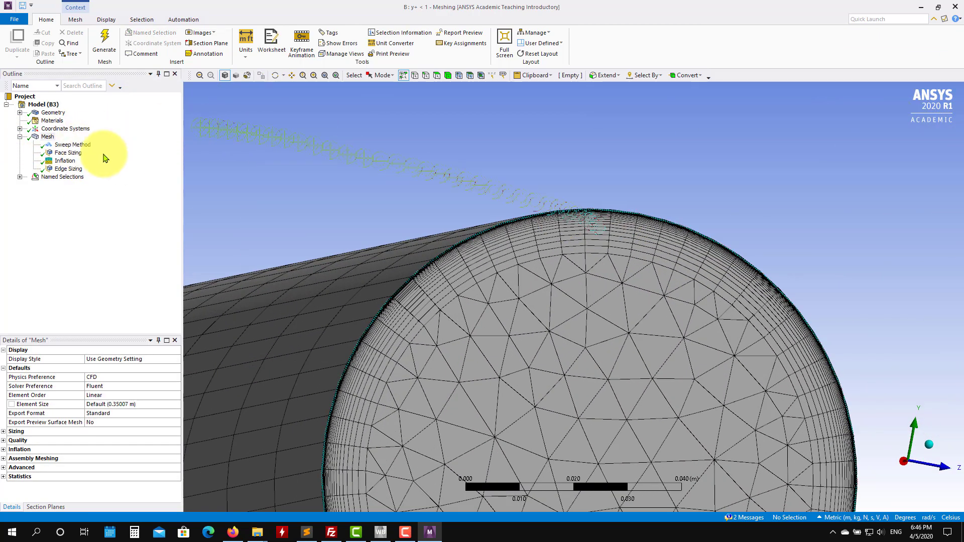
click(64, 161)
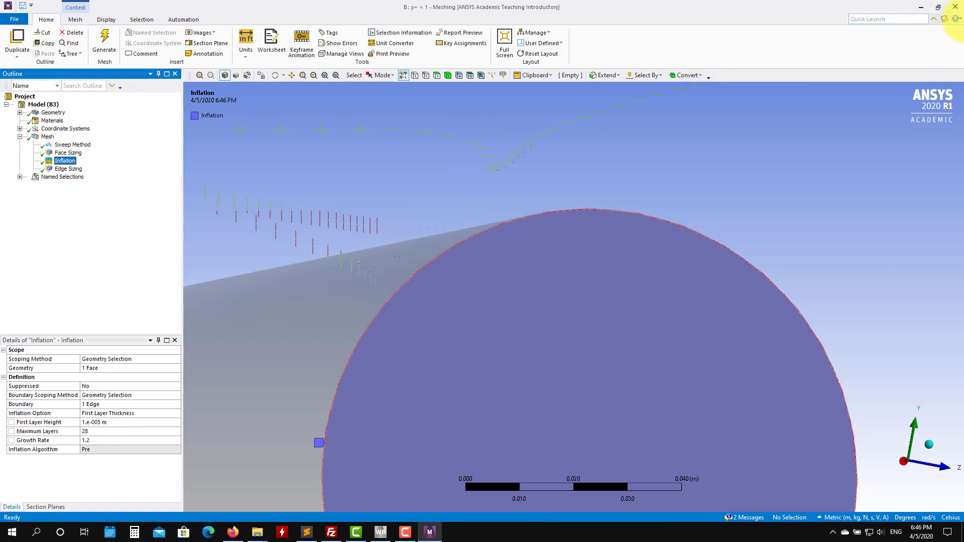
click(955, 6)
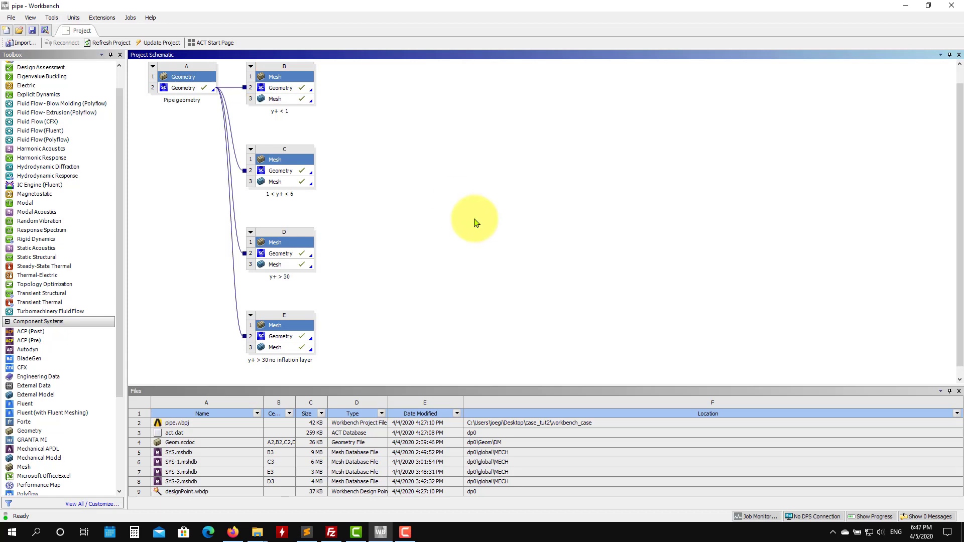
Step: Start a new project without saving the current one and add a standalone Geometry component system
click(11, 18)
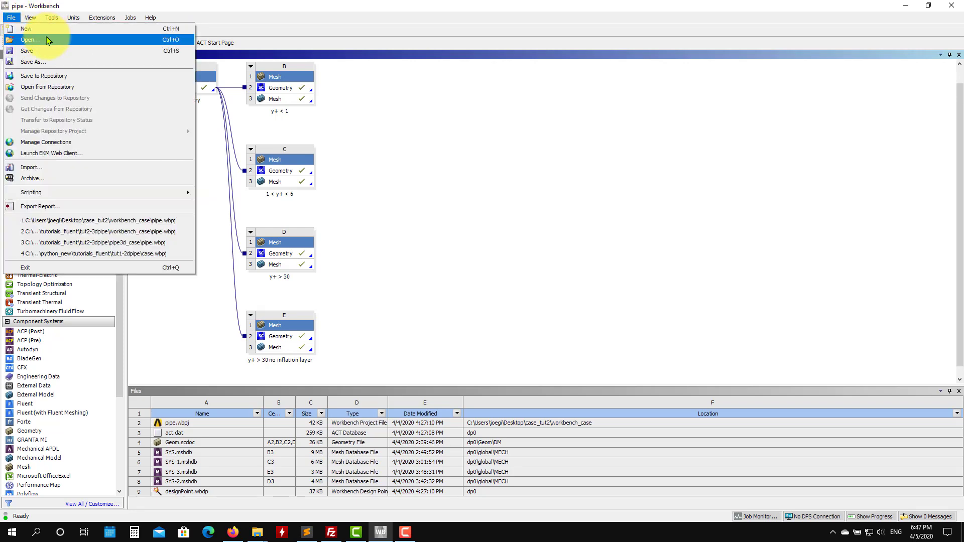
click(26, 29)
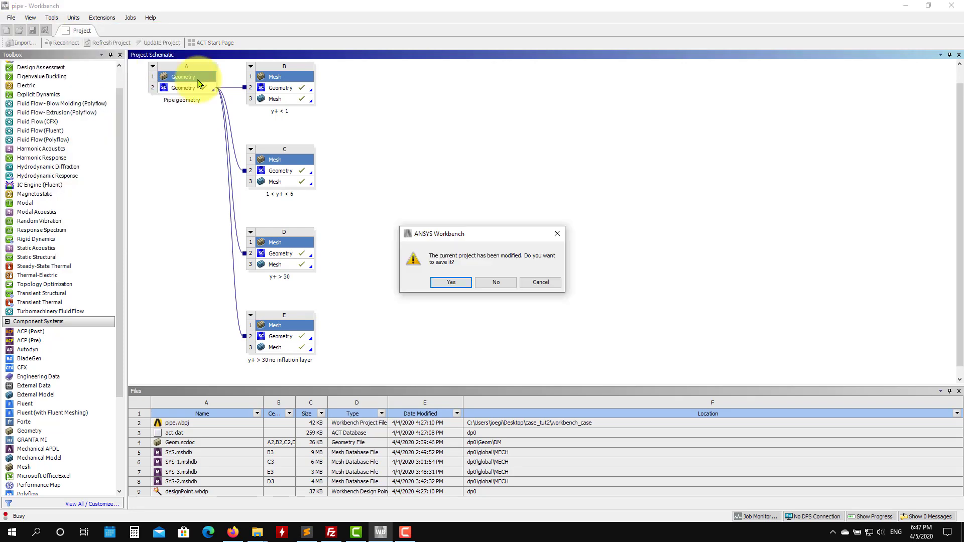
click(489, 281)
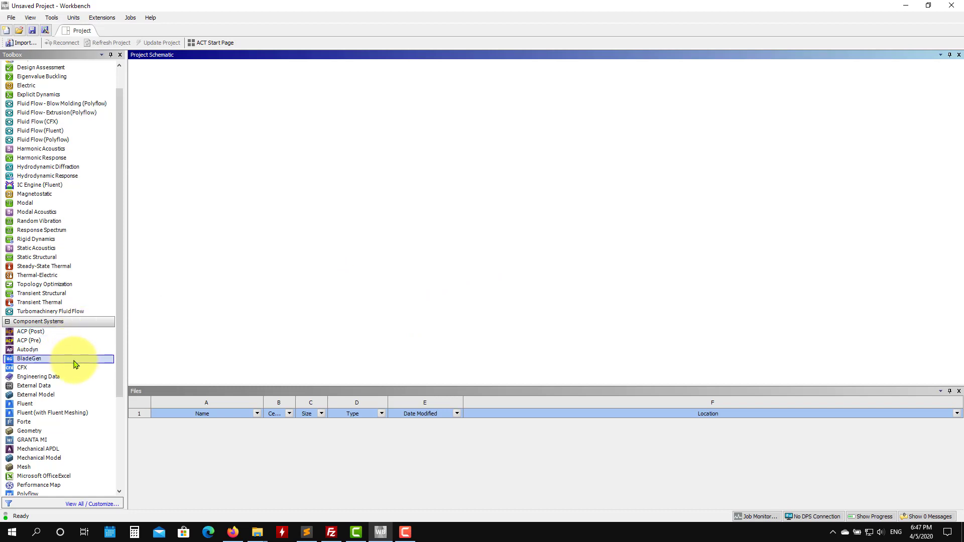
drag(29, 432, 215, 110)
Step: Open geometry.png from the case_tut2 folder, read the pipe's dimensions, and return to the project schematic
mouse_move(260, 531)
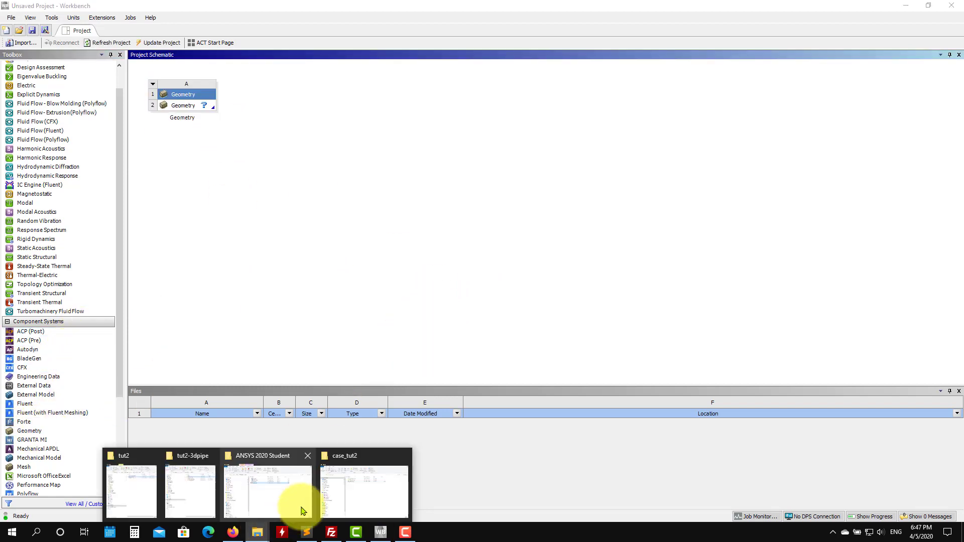
click(382, 492)
click(458, 141)
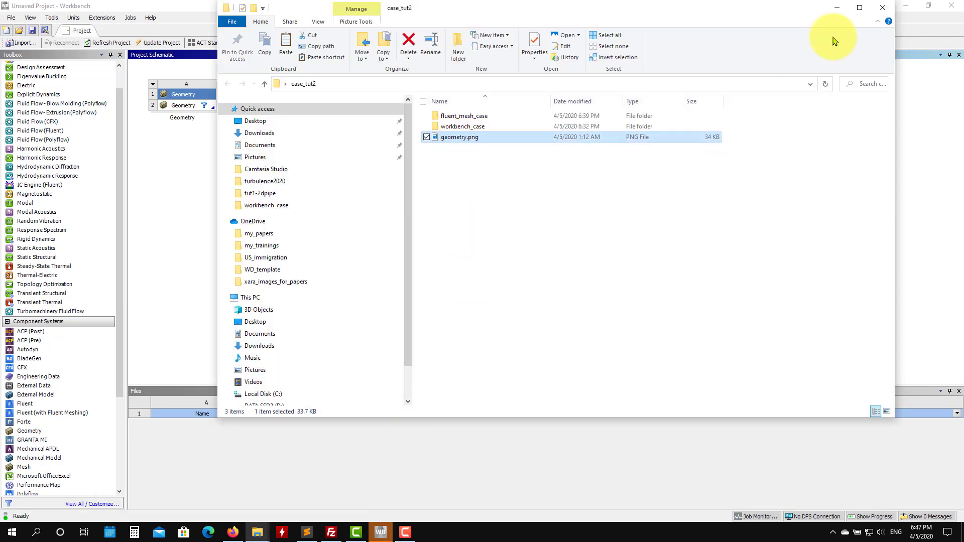
click(480, 190)
double_click(466, 142)
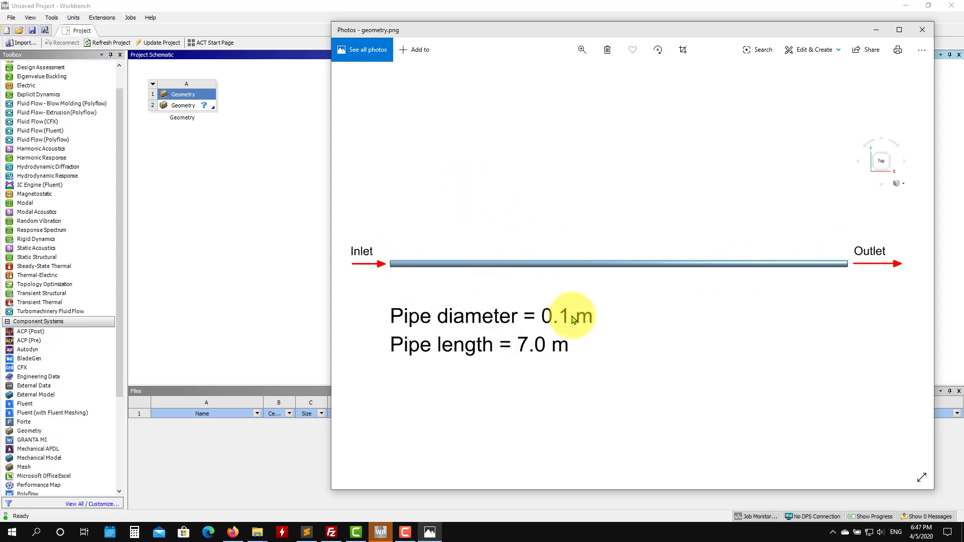
click(876, 31)
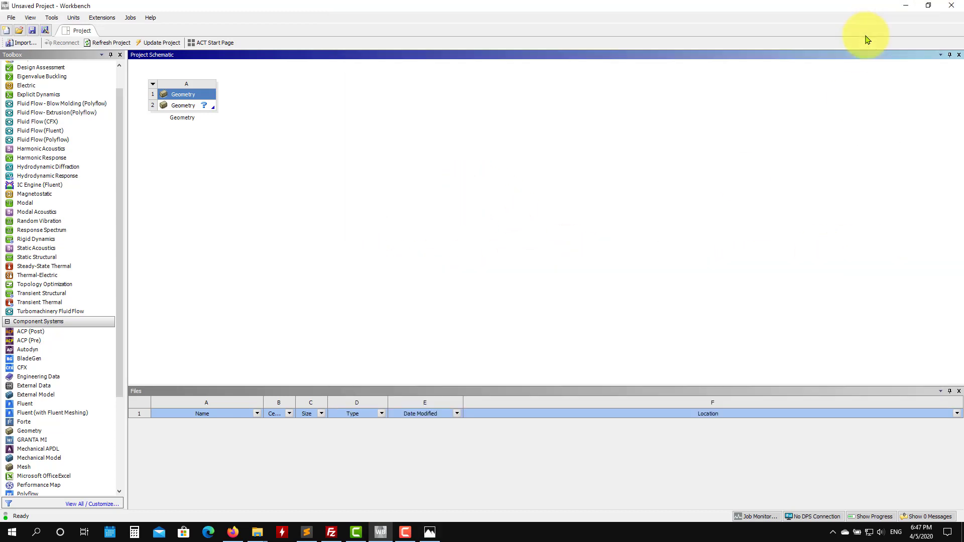
Step: Create a new DesignModeler geometry for the Geometry cell of system A
click(183, 108)
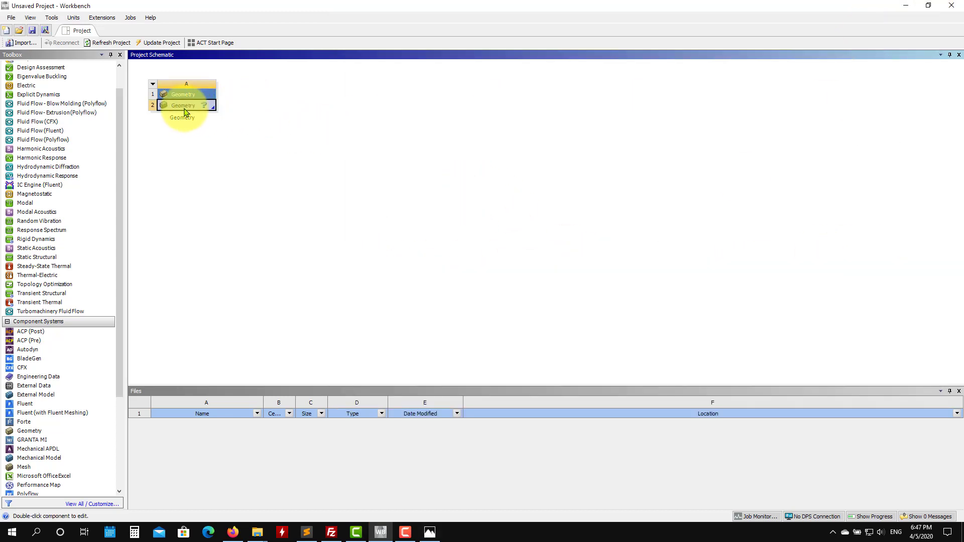
right_click(183, 111)
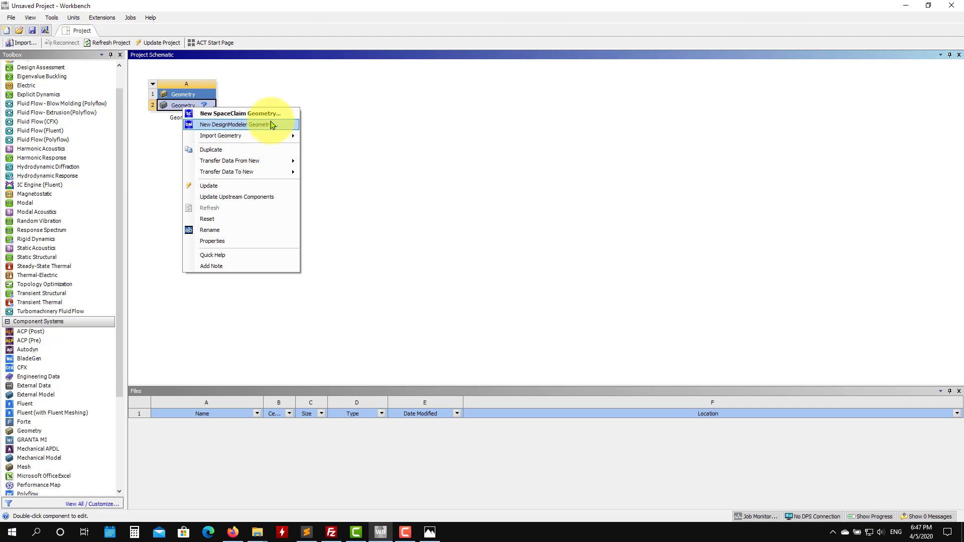
click(223, 125)
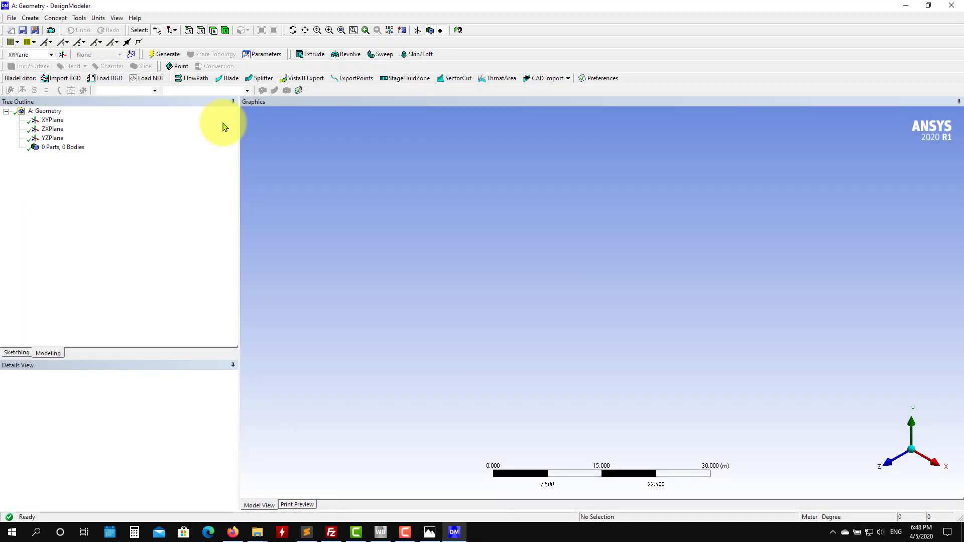
Step: Create a new sketch on the XYPlane and select it in the model tree
click(58, 121)
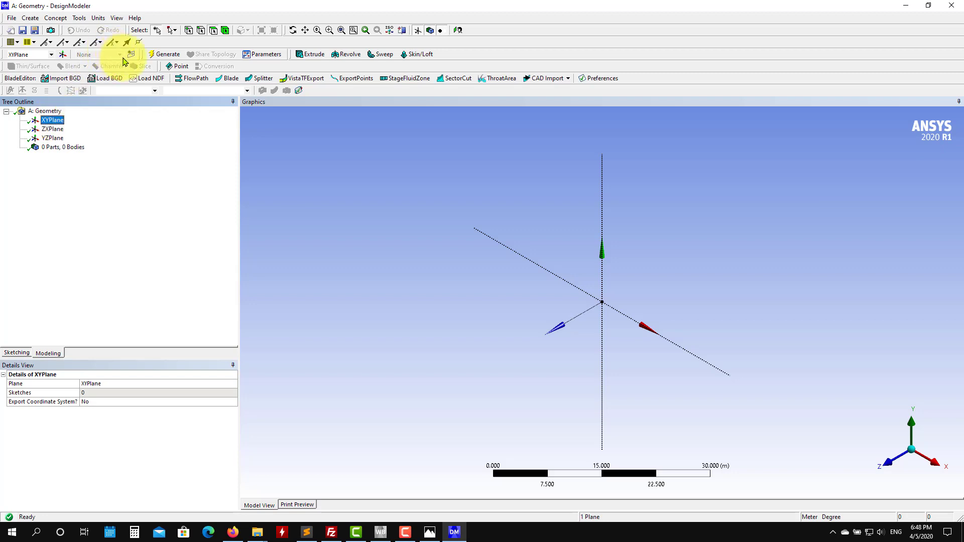
click(131, 54)
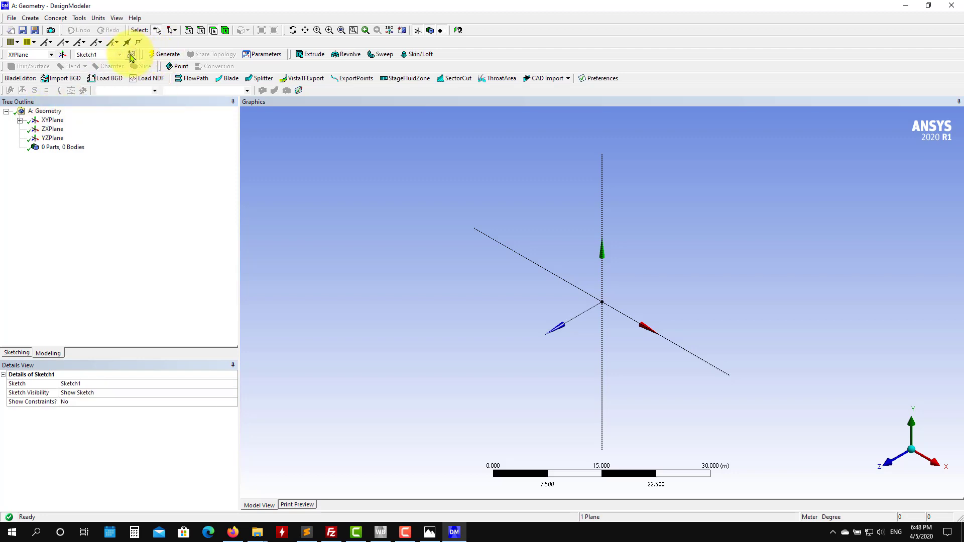
click(20, 121)
click(21, 120)
click(20, 120)
click(20, 120)
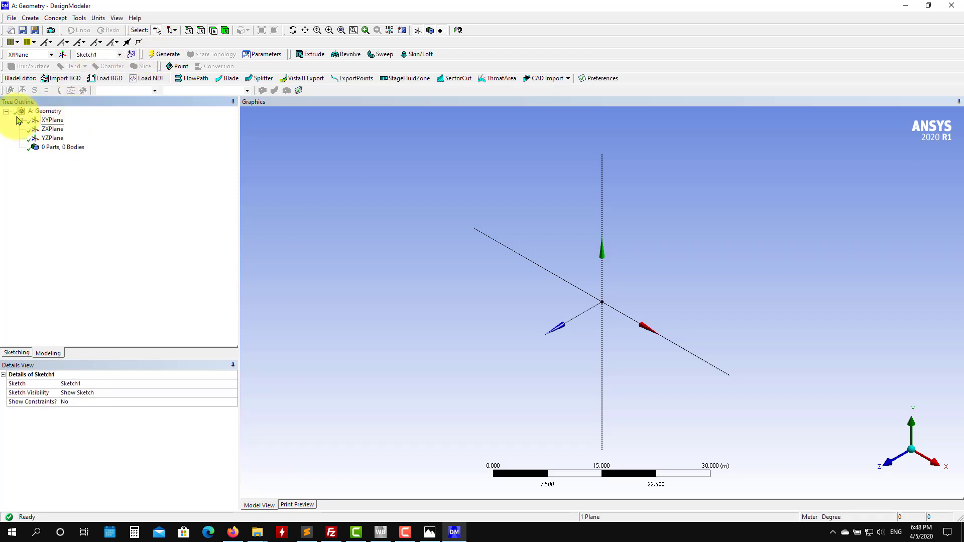
click(20, 120)
click(56, 129)
Step: Sketch a circle centred on the origin, about 16.7 m in diameter
click(17, 353)
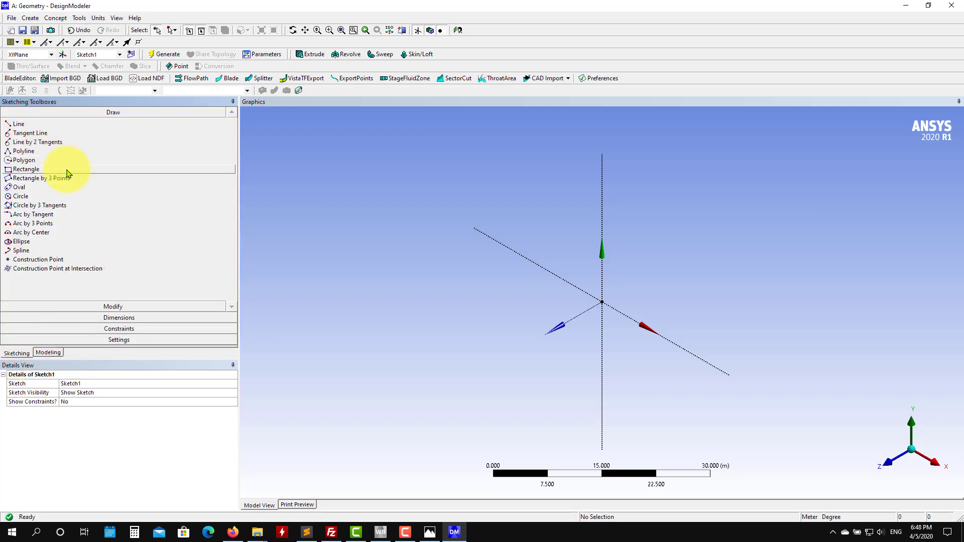
click(35, 198)
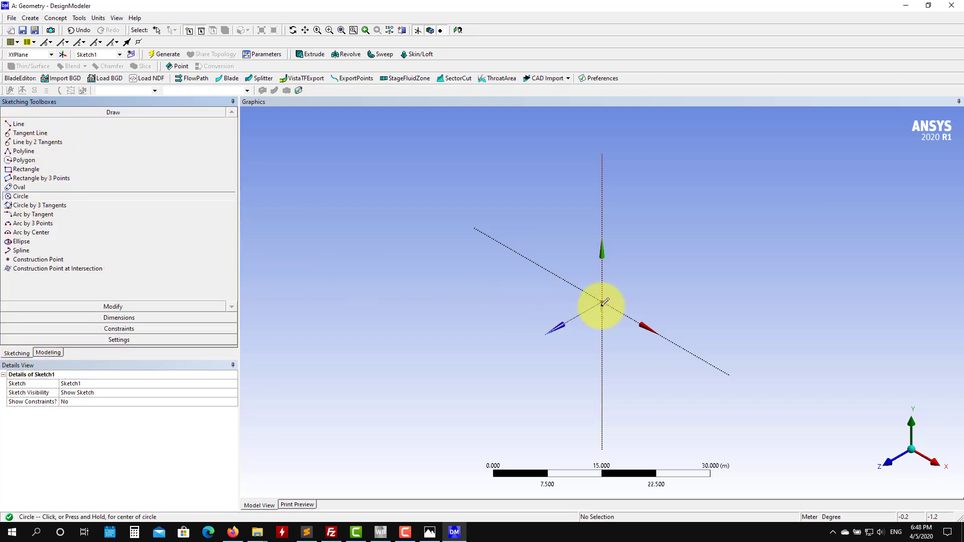
click(603, 301)
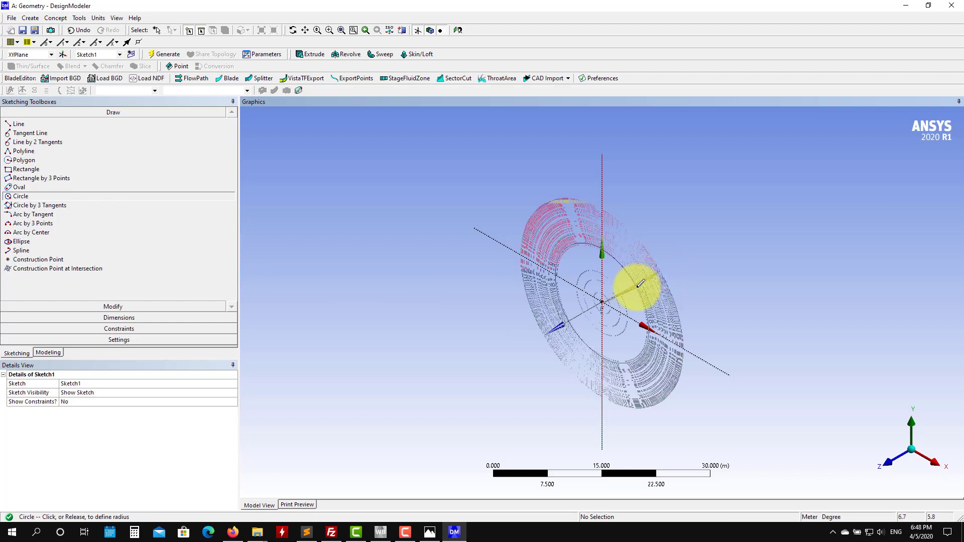
click(637, 286)
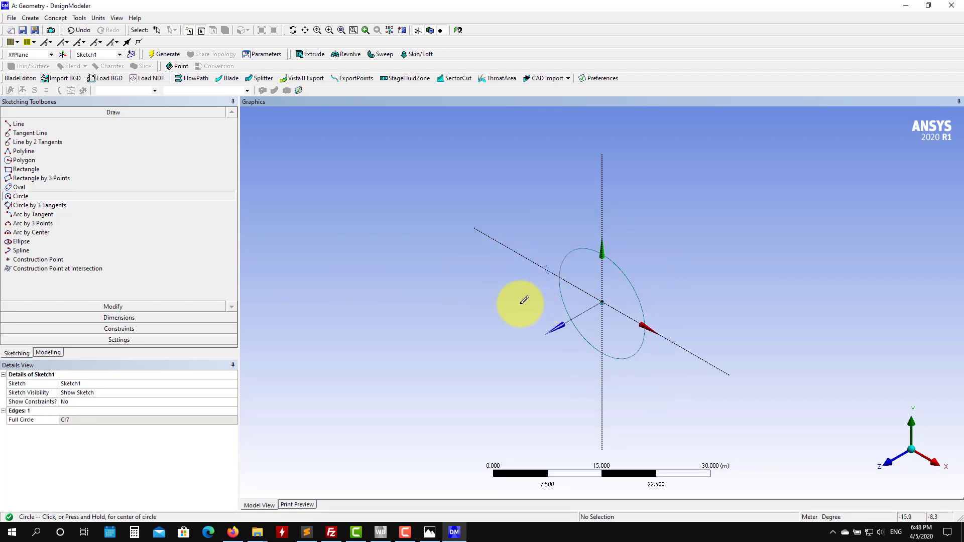
mouse_move(522, 300)
middle_down()
mouse_move(606, 296)
mouse_move(650, 311)
mouse_move(473, 260)
middle_up()
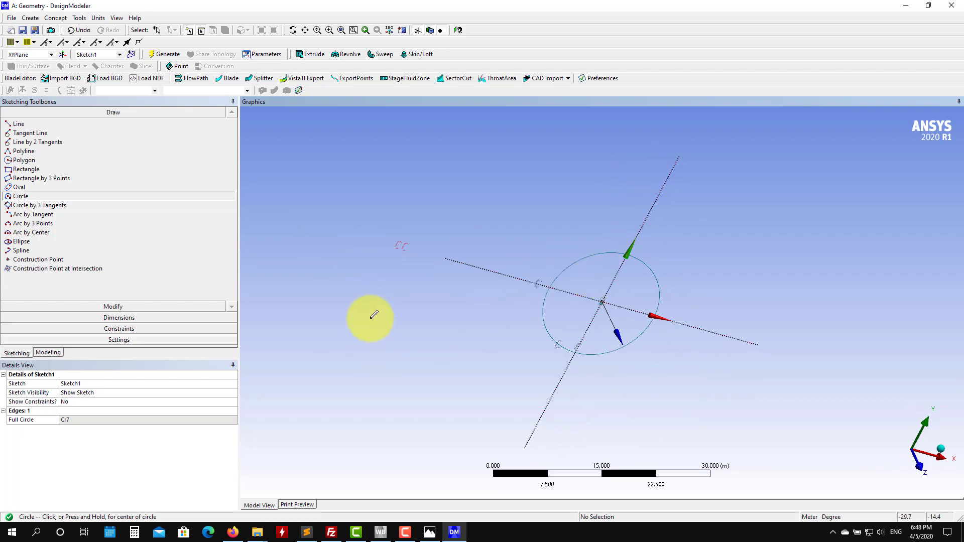
Step: Add a diameter dimension to the circle and set it to 0.1 m
click(120, 318)
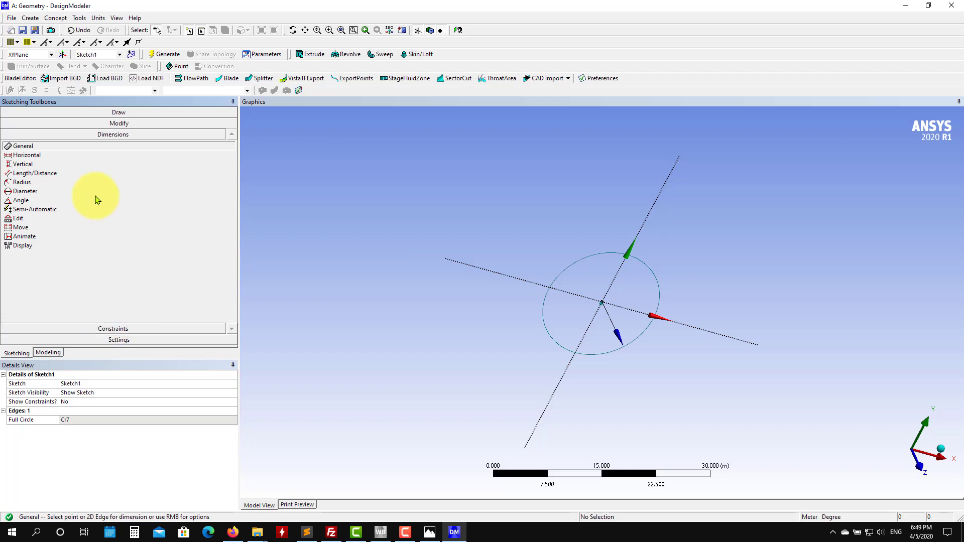
click(20, 191)
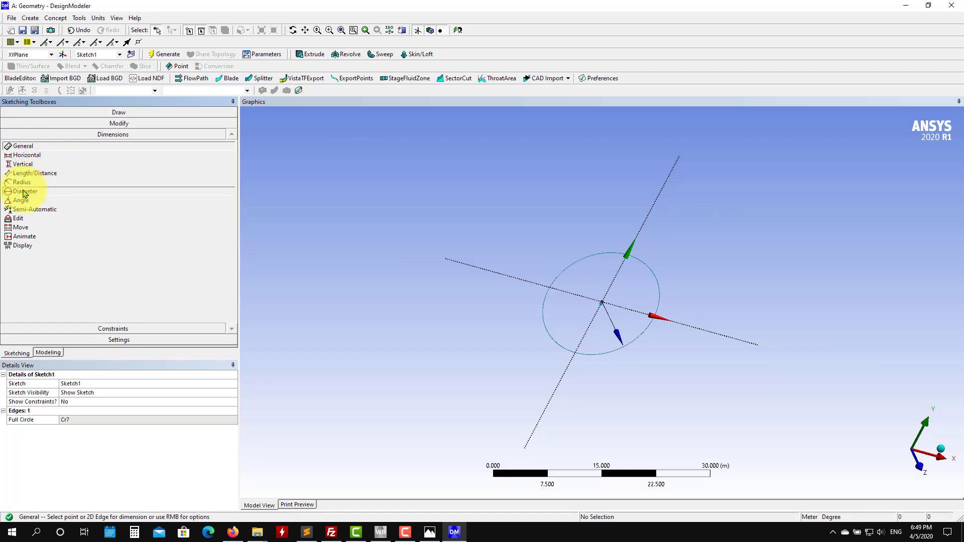
click(582, 265)
click(538, 236)
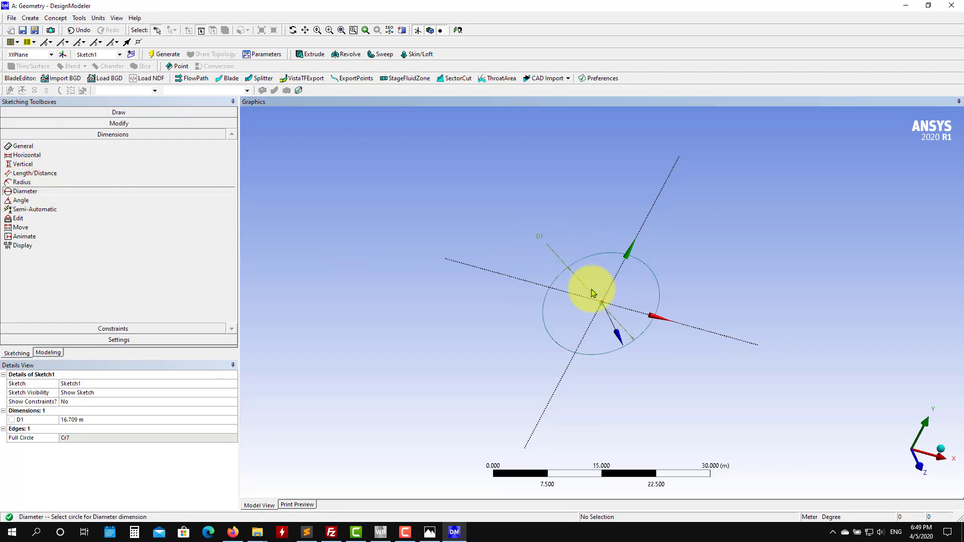
click(105, 423)
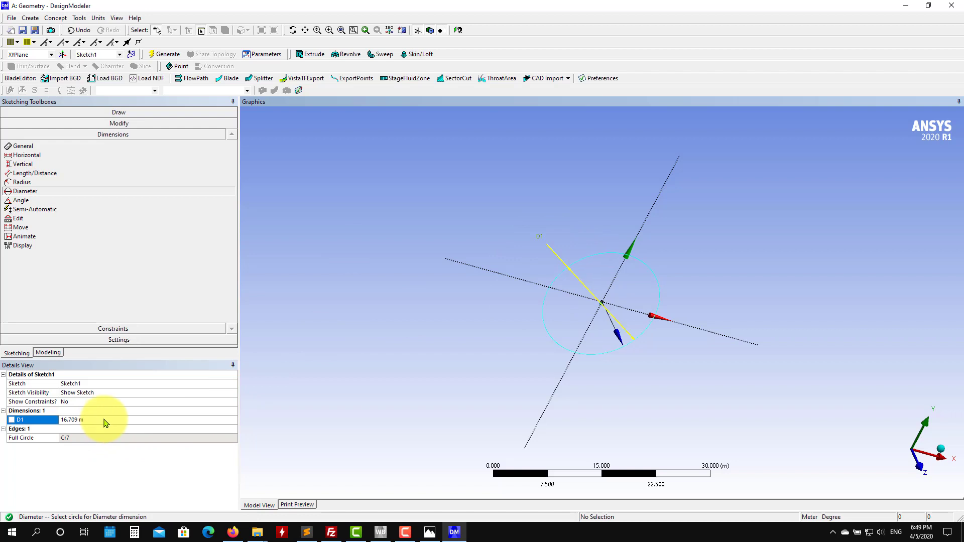
click(73, 421)
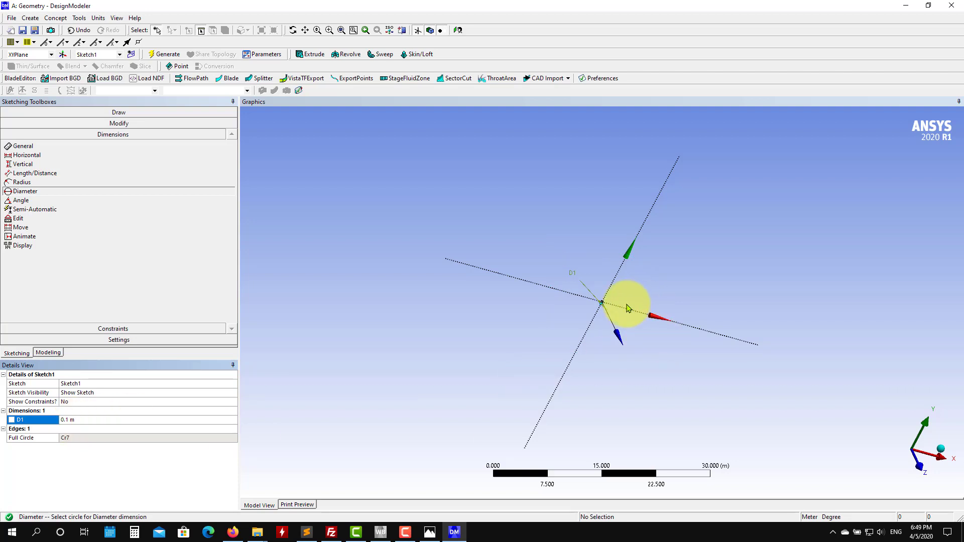
scroll(625, 303, up, 2)
scroll(625, 304, up, 4)
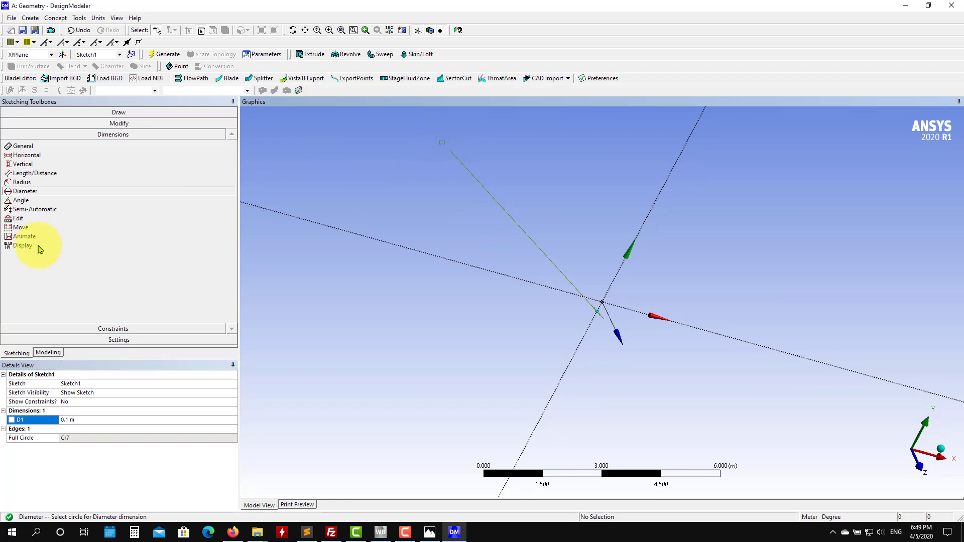
Step: Move the circle's diameter dimension label close to the circle on the XYPlane sketch
click(19, 229)
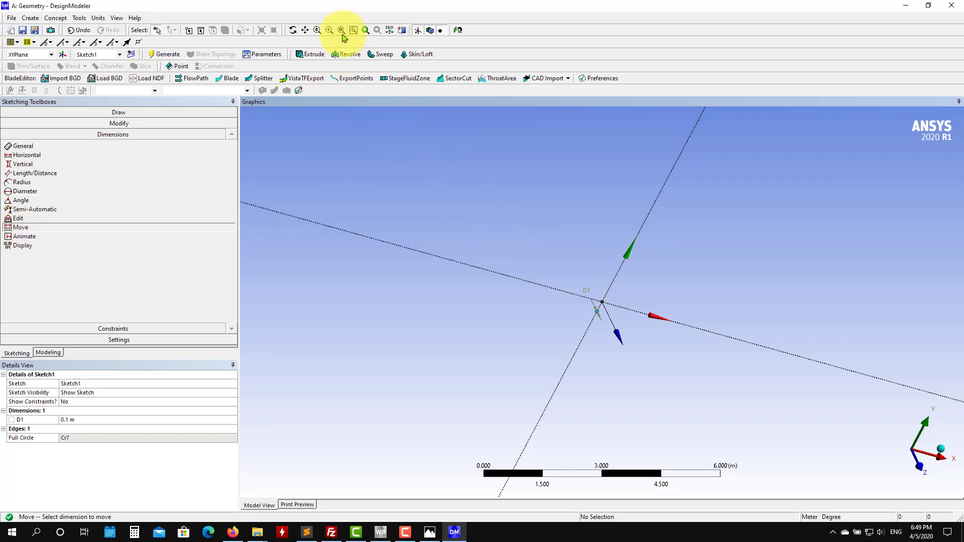
click(341, 30)
drag(550, 180, 674, 392)
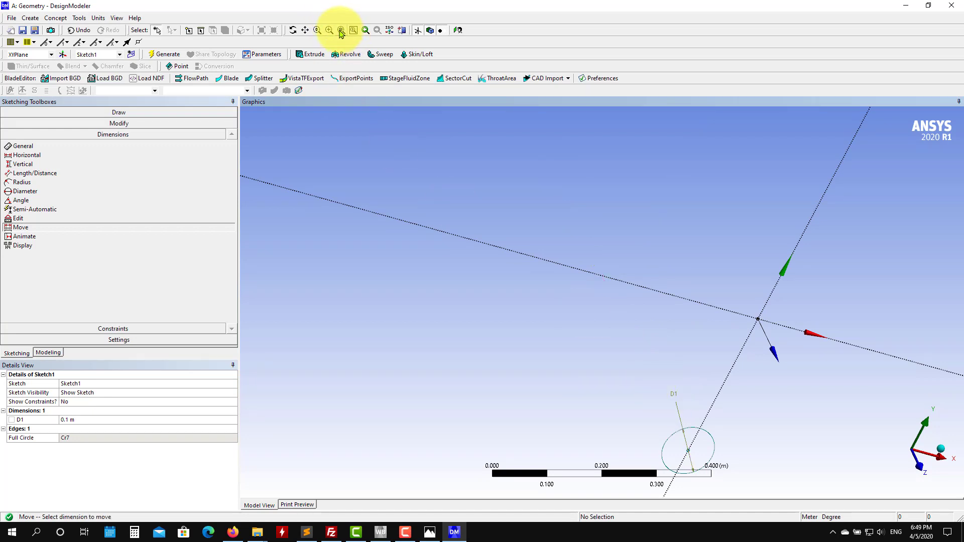
click(341, 31)
ctrl+middle_drag(640, 436, 628, 303)
scroll(591, 225, down, 1)
scroll(590, 226, up, 1)
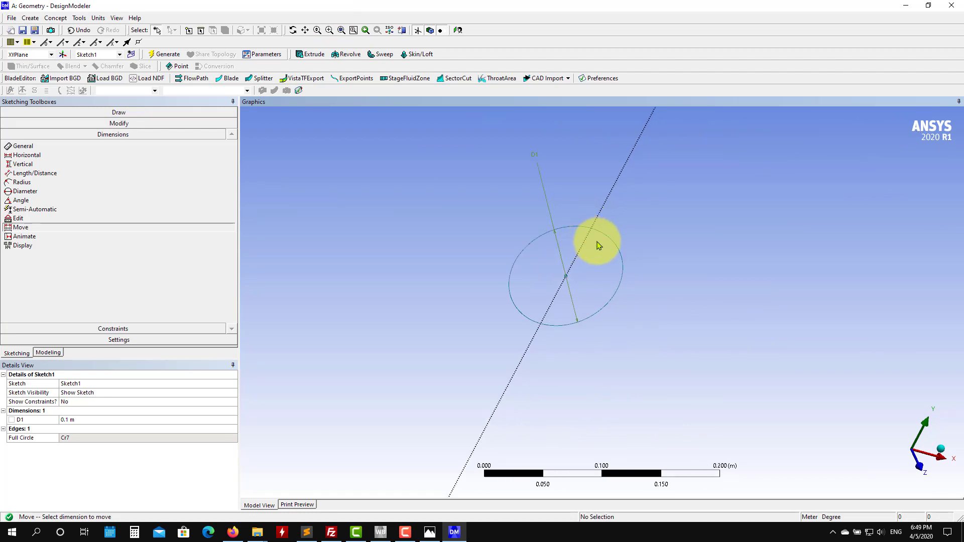
ctrl+middle_drag(635, 269, 628, 317)
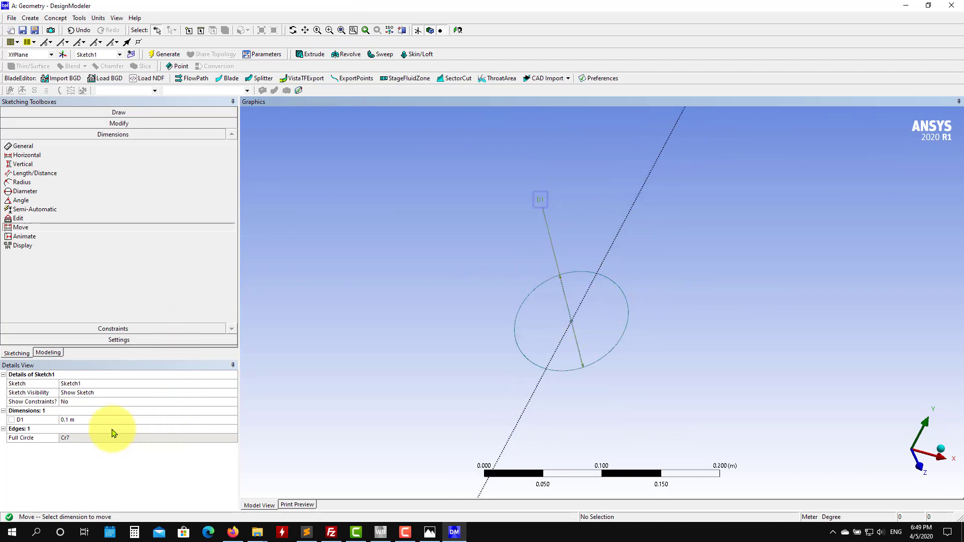
Step: Generate a surface from the circle sketch using Surfaces From Sketches with the Add Material operation
click(47, 354)
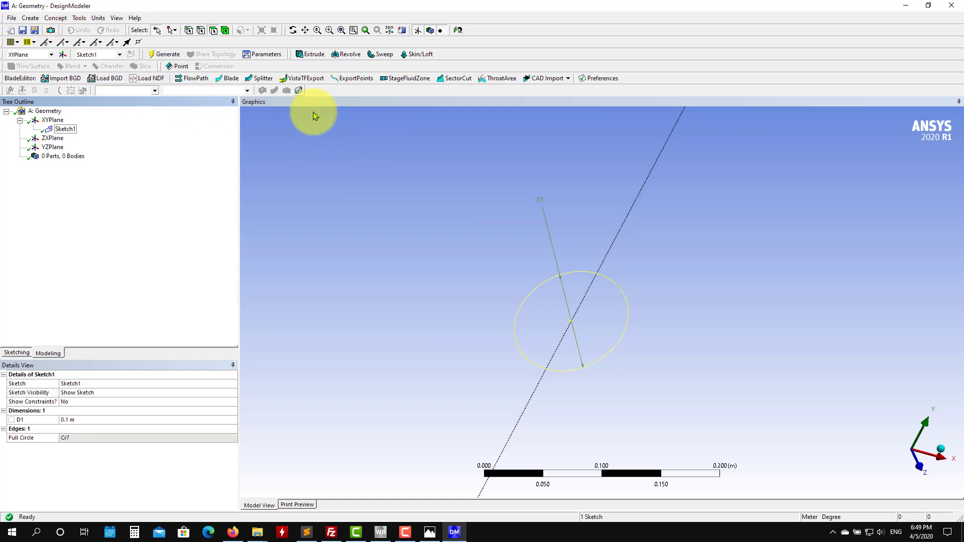
click(56, 19)
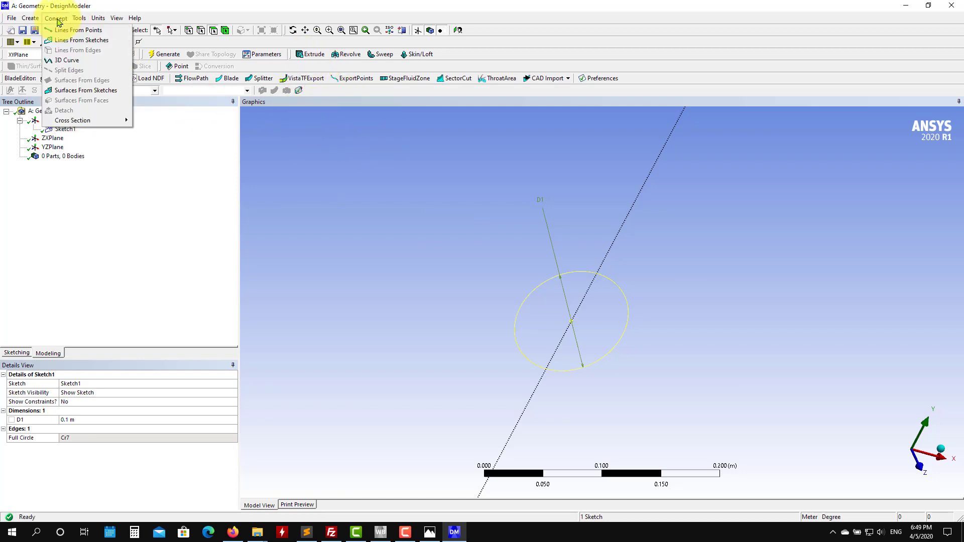
click(71, 91)
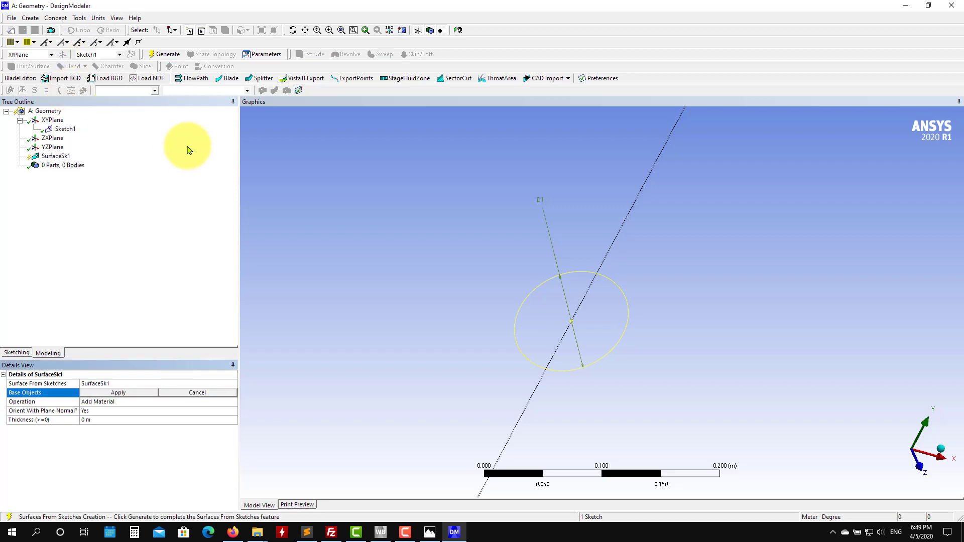
click(65, 129)
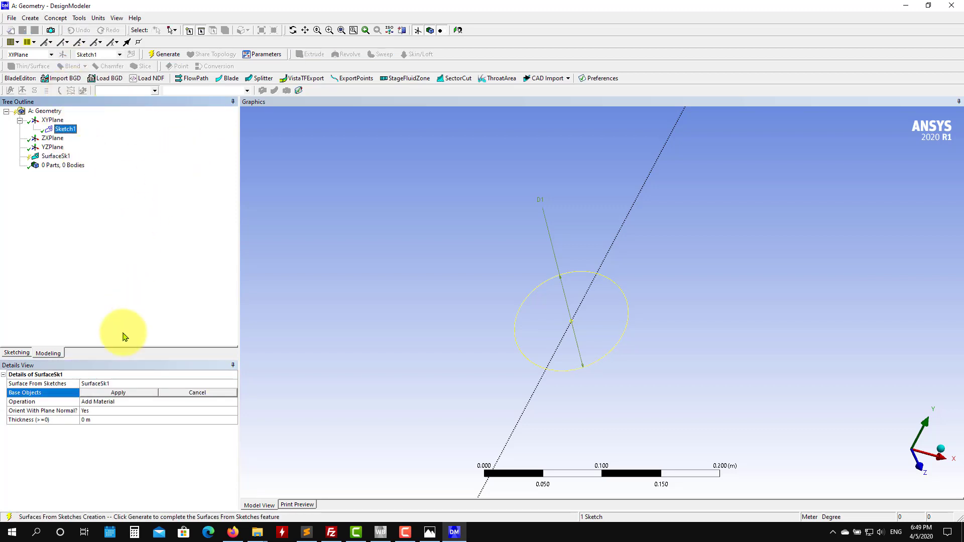
click(120, 393)
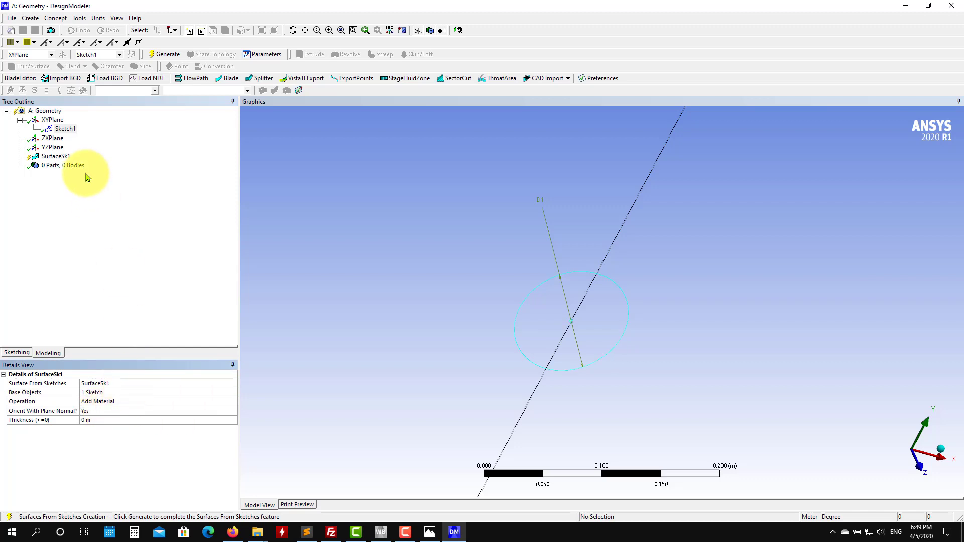
click(160, 57)
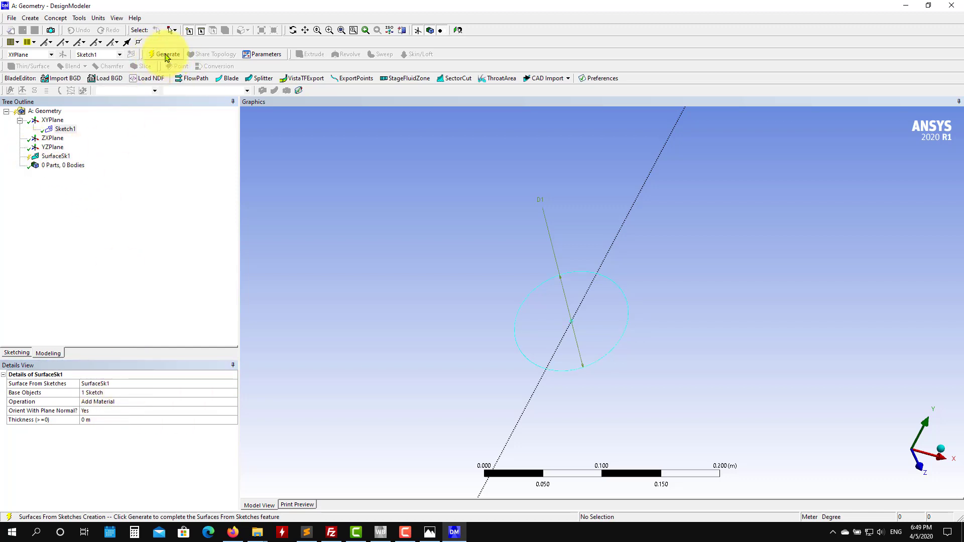
middle_drag(516, 301, 537, 318)
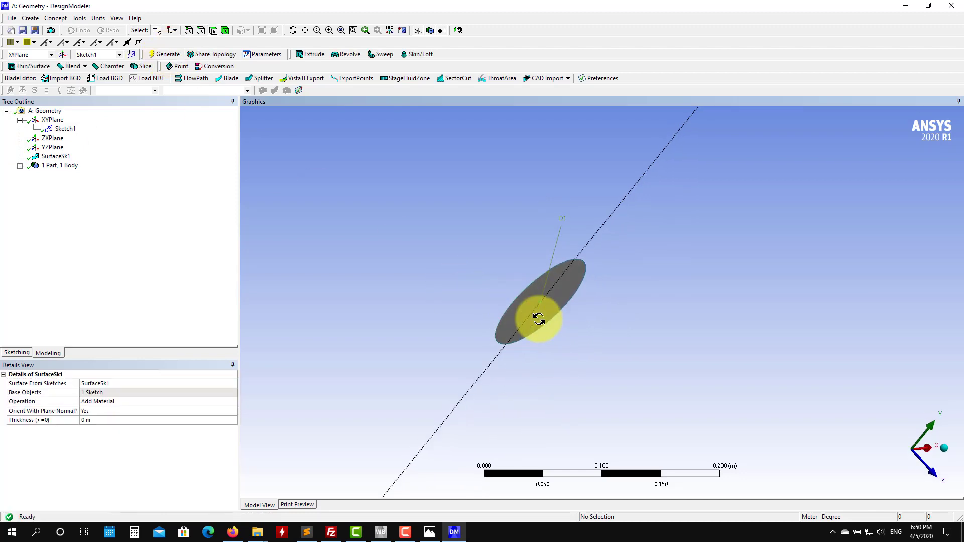
click(20, 166)
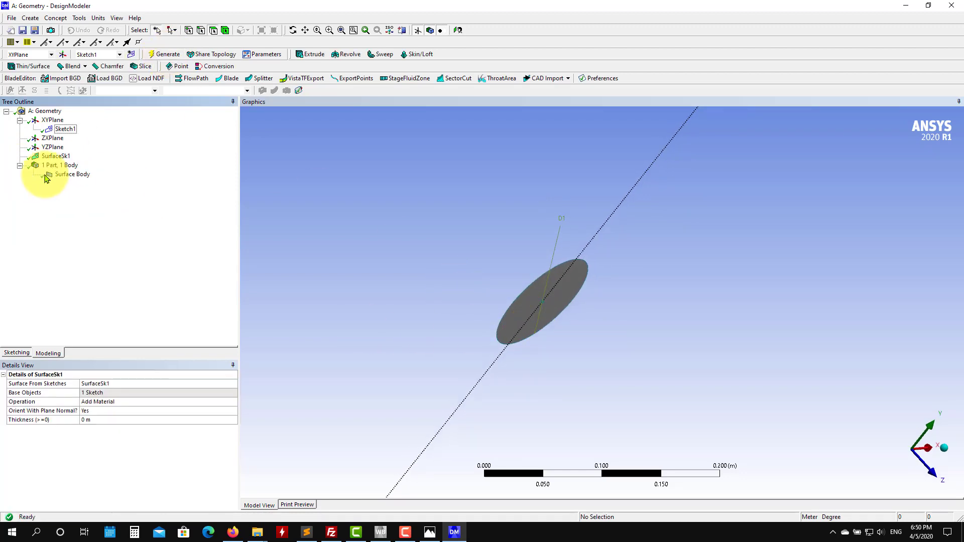
Step: Extrude the circle sketch 7 m in the normal direction with Add Material and generate the pipe solid
middle_drag(545, 292, 412, 231)
scroll(690, 369, down, 2)
scroll(689, 359, up, 2)
scroll(658, 300, up, 1)
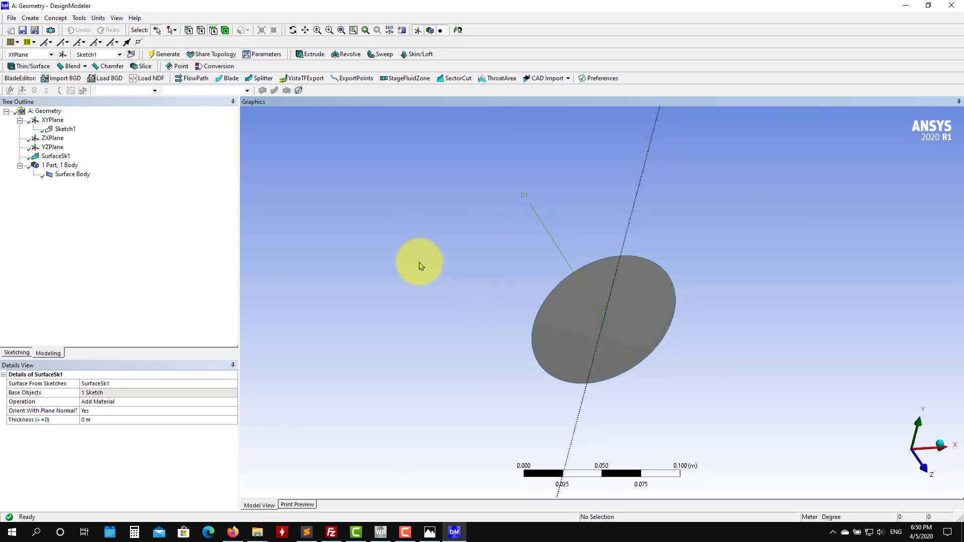
scroll(442, 269, down, 1)
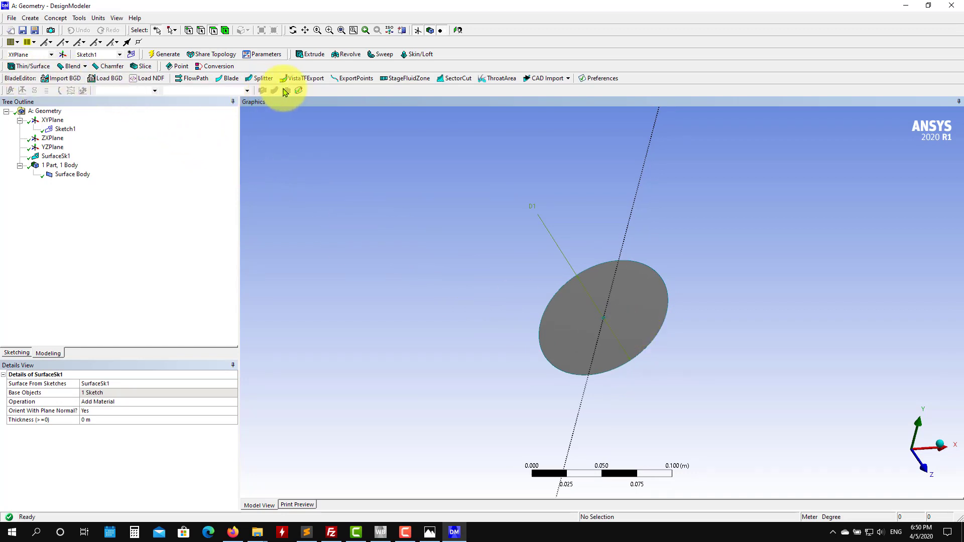
click(310, 56)
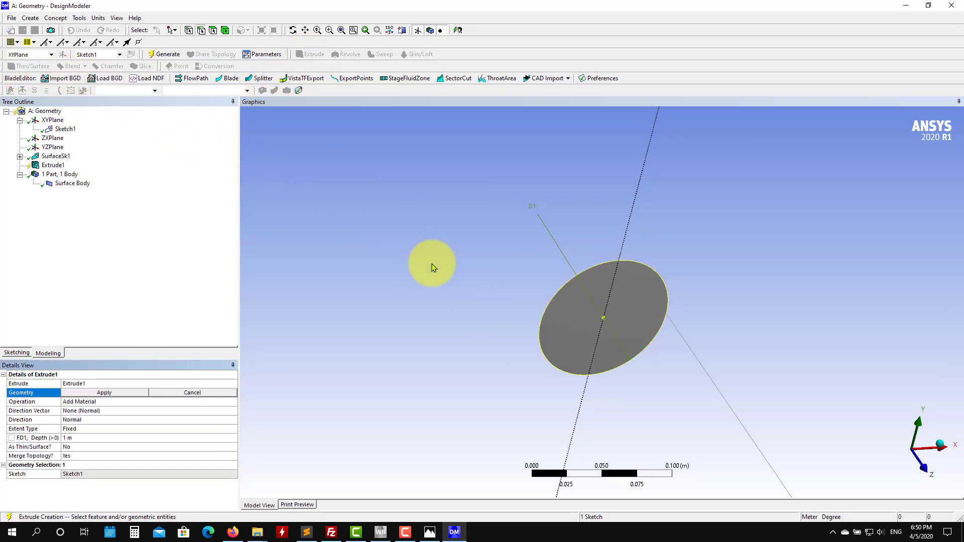
click(621, 311)
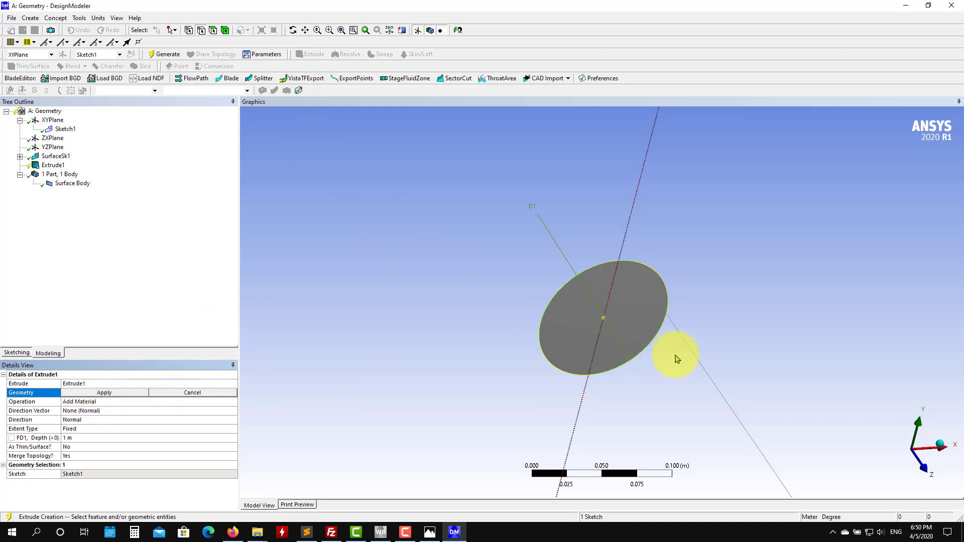
click(123, 393)
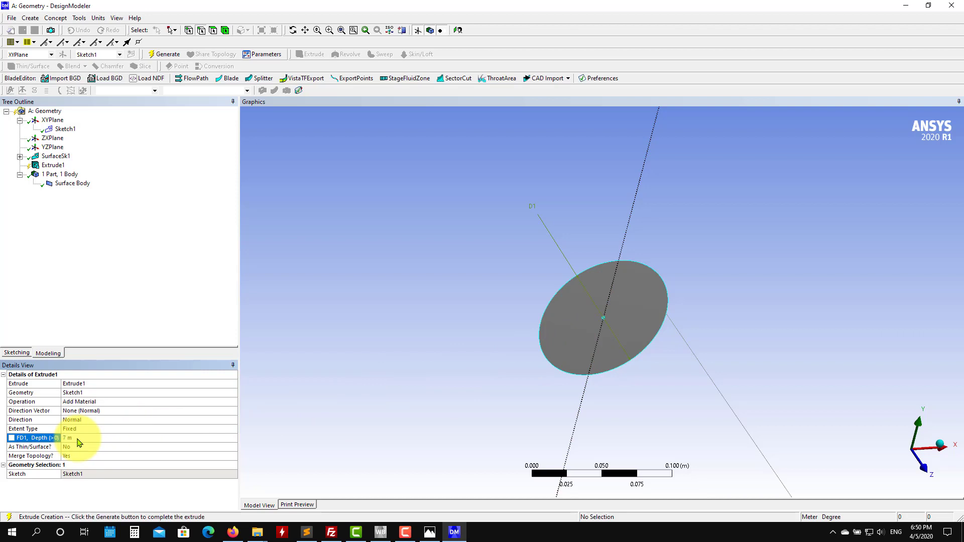
scroll(421, 379, up, 3)
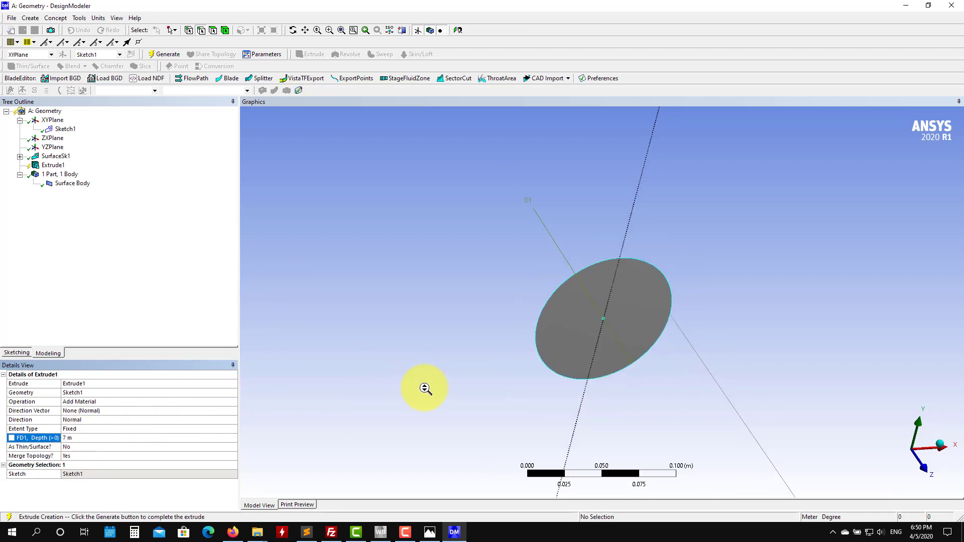
scroll(427, 392, down, 5)
middle_drag(428, 393, 789, 407)
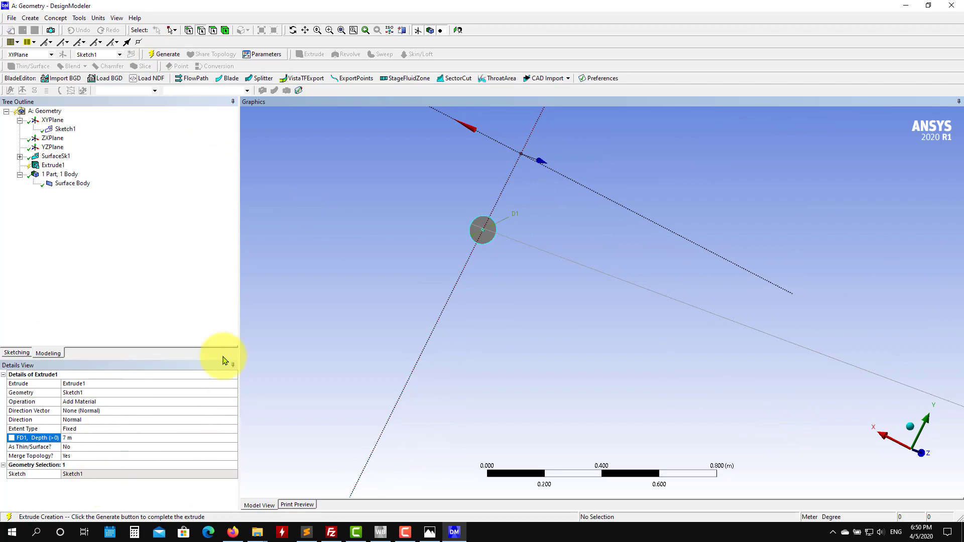
click(168, 54)
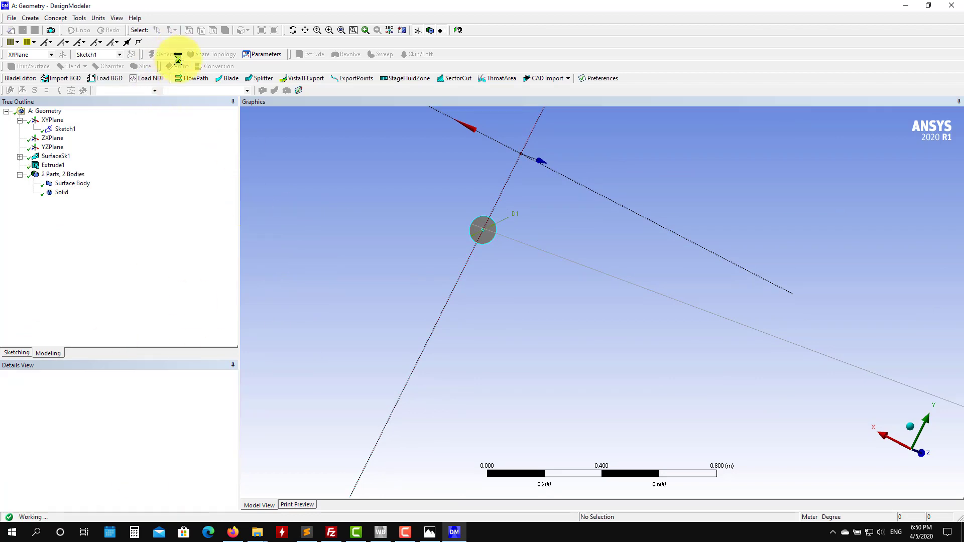
click(341, 30)
mouse_move(437, 295)
middle_down()
mouse_move(499, 323)
mouse_move(436, 303)
middle_up()
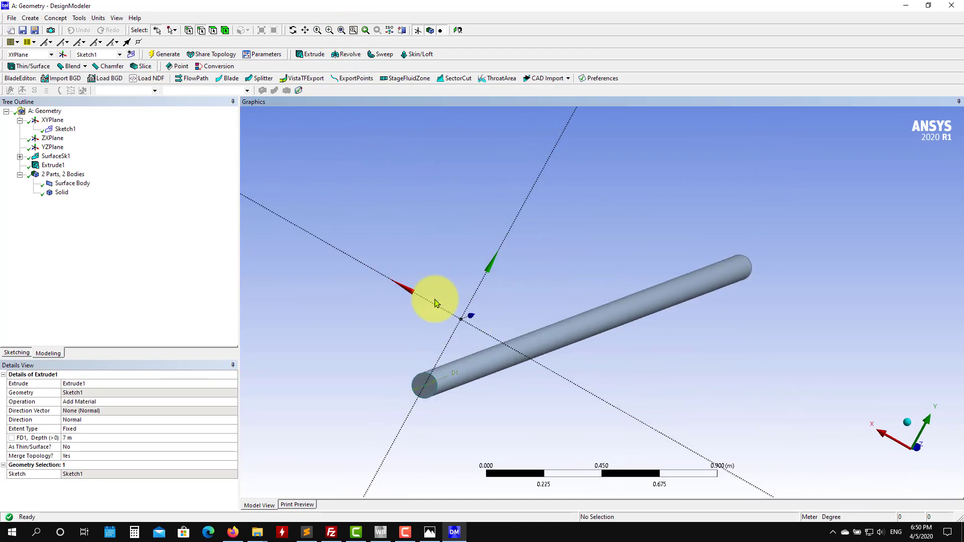
Step: Examine the surface and extrude features and the bodies they produced in the model tree
click(20, 175)
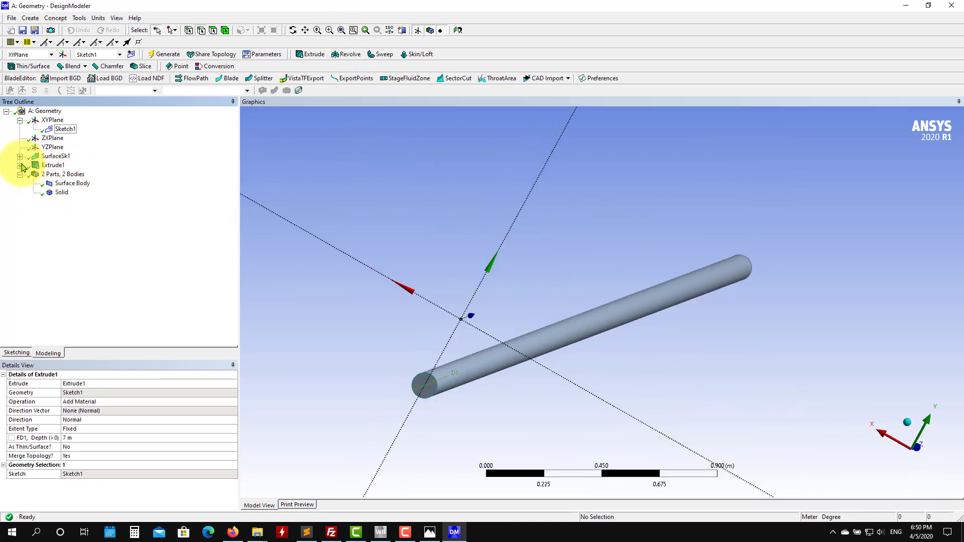
click(54, 165)
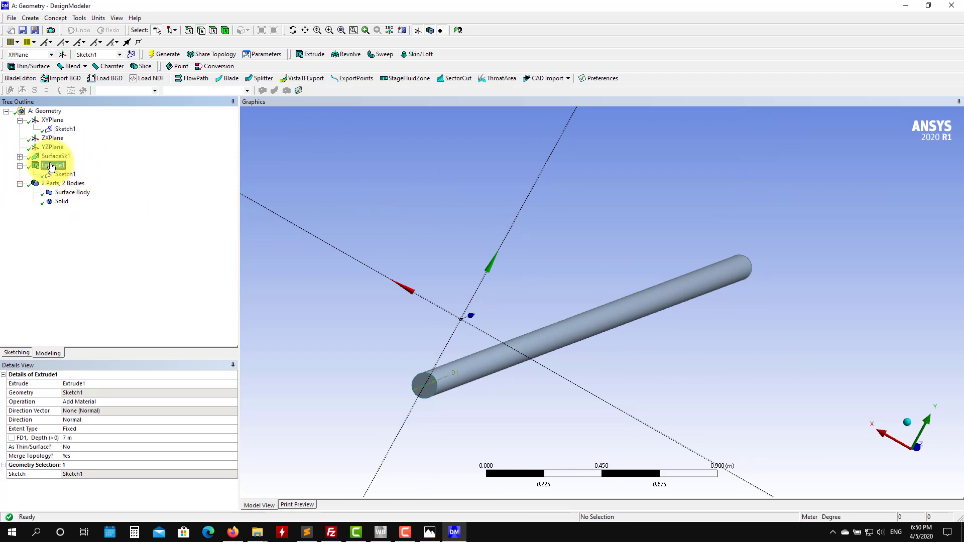
click(20, 156)
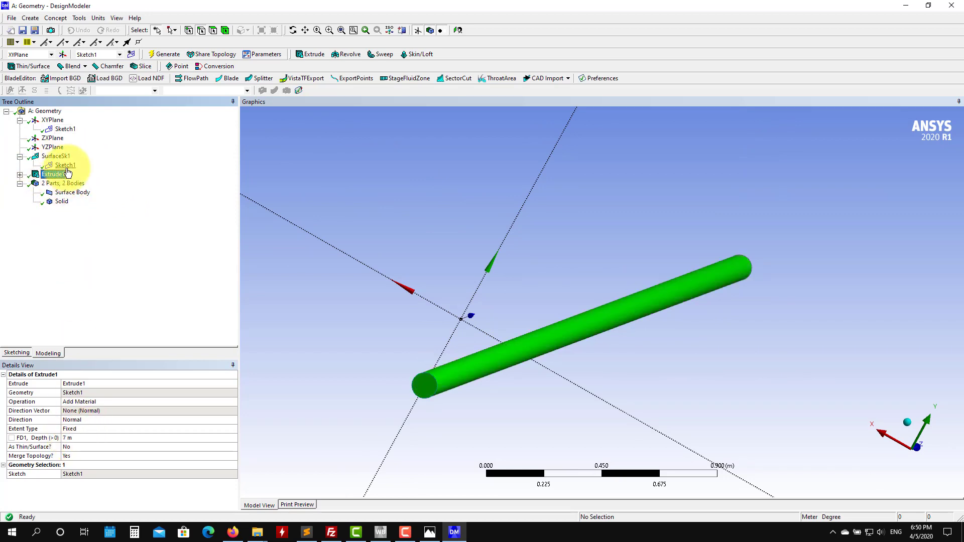
click(65, 166)
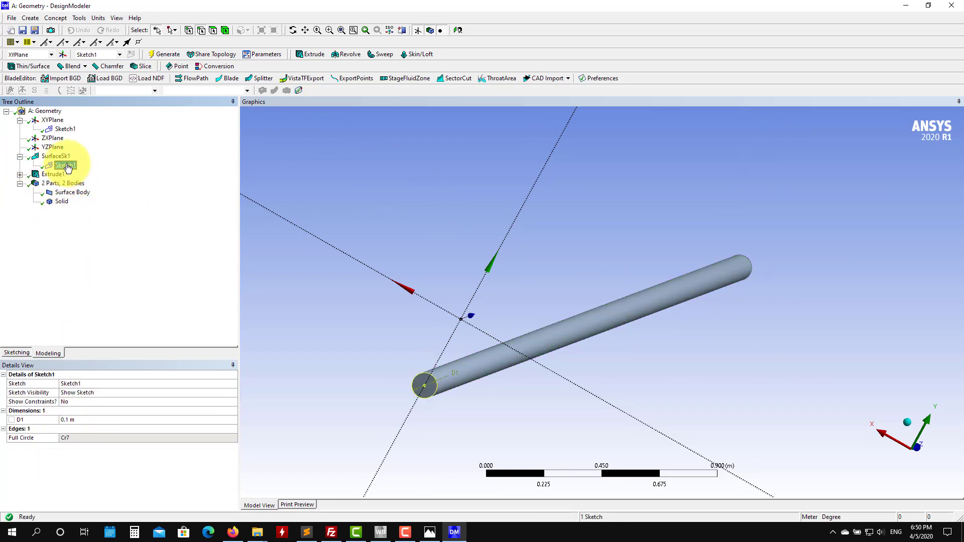
click(21, 156)
click(72, 175)
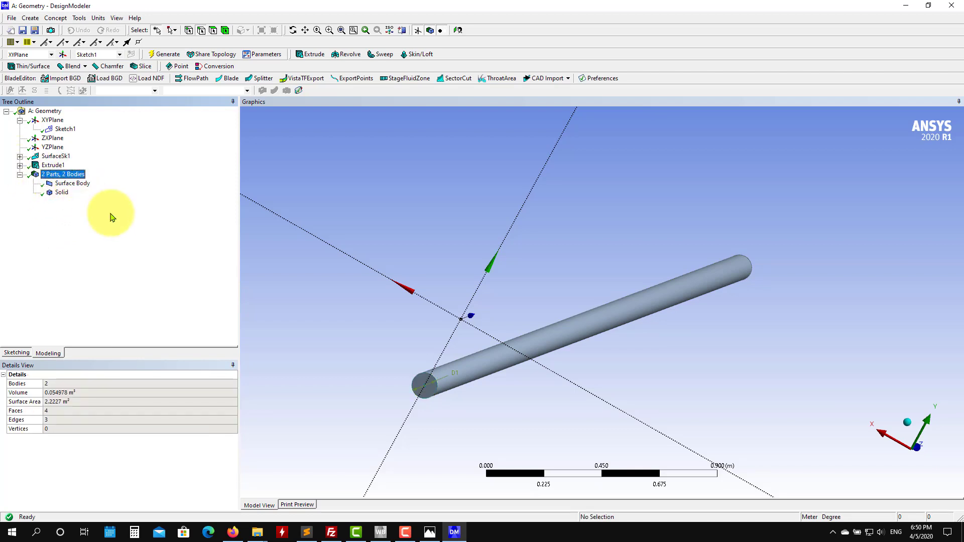
click(57, 196)
Step: Suppress the surface body so that only the solid pipe stays active
click(79, 185)
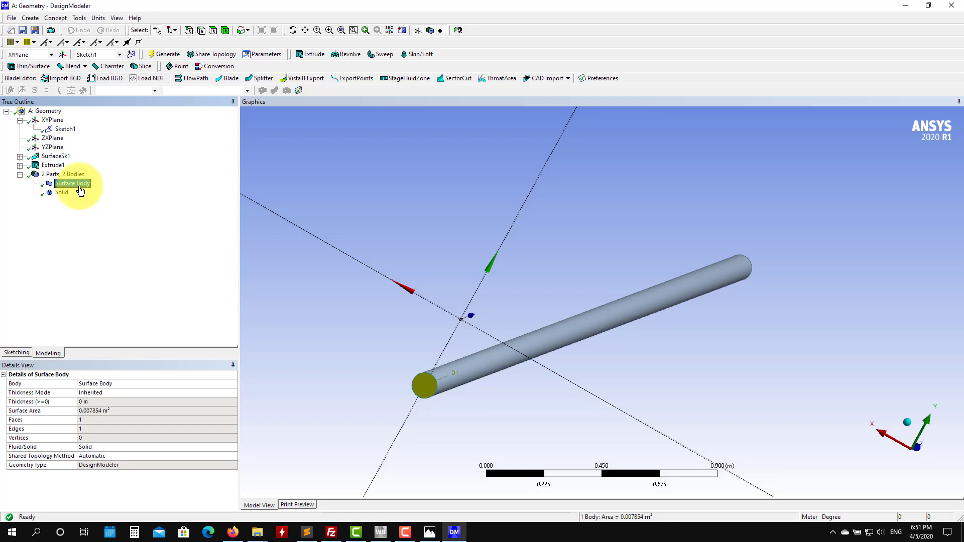
right_click(80, 190)
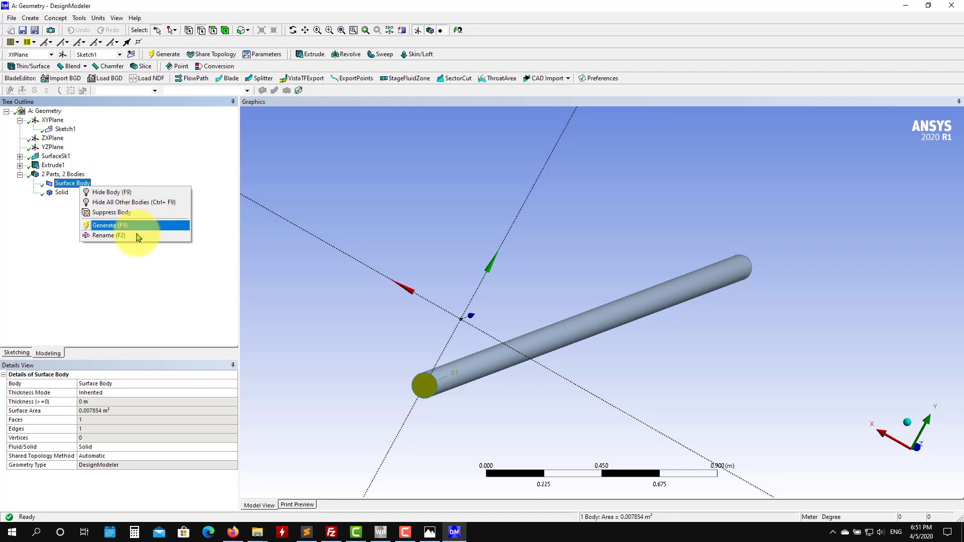
click(126, 212)
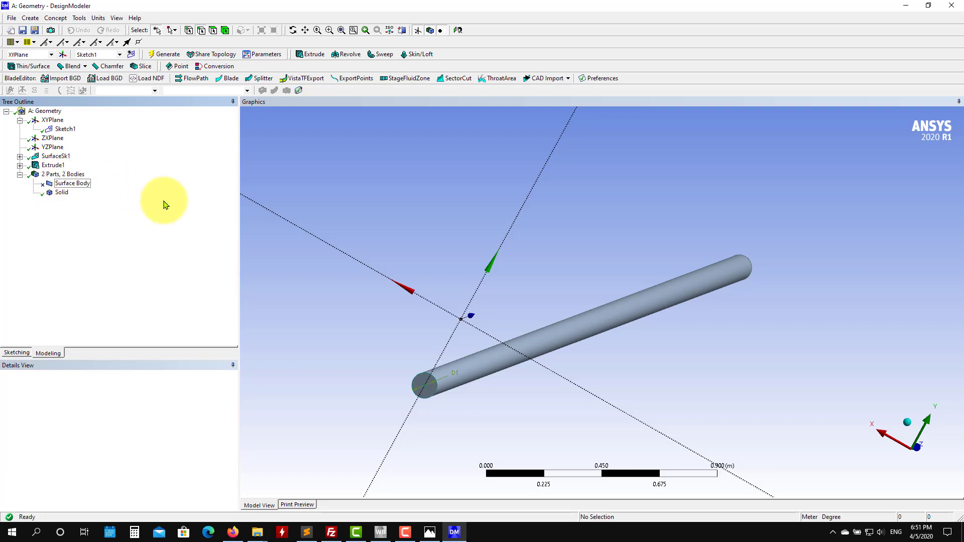
Step: Rename the solid pipe body as domain and set it to Fluid, regenerating the geometry
click(61, 192)
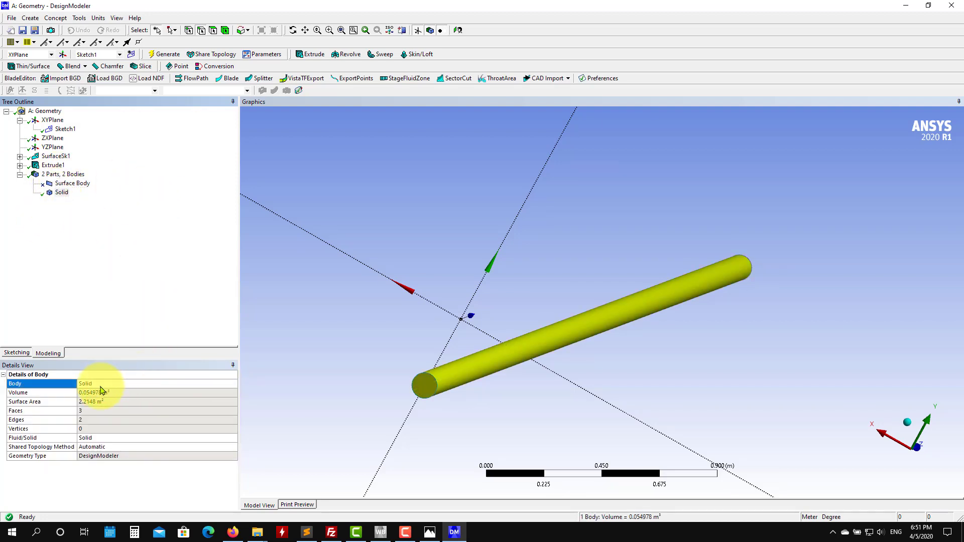
click(100, 384)
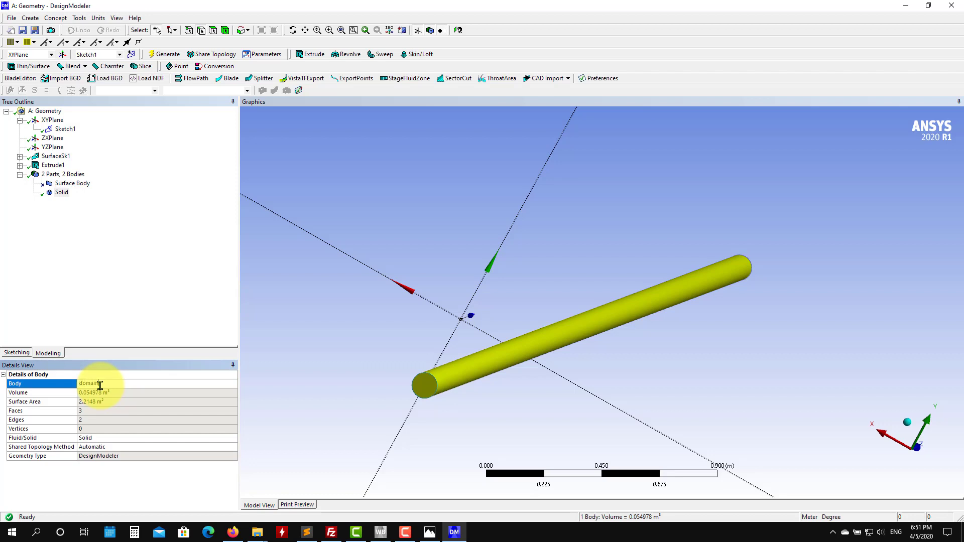
click(128, 438)
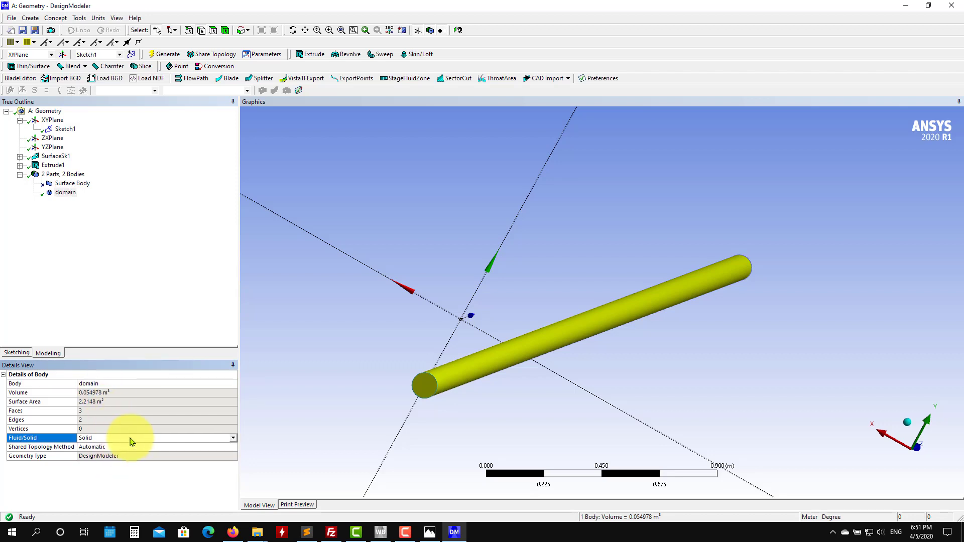
click(233, 439)
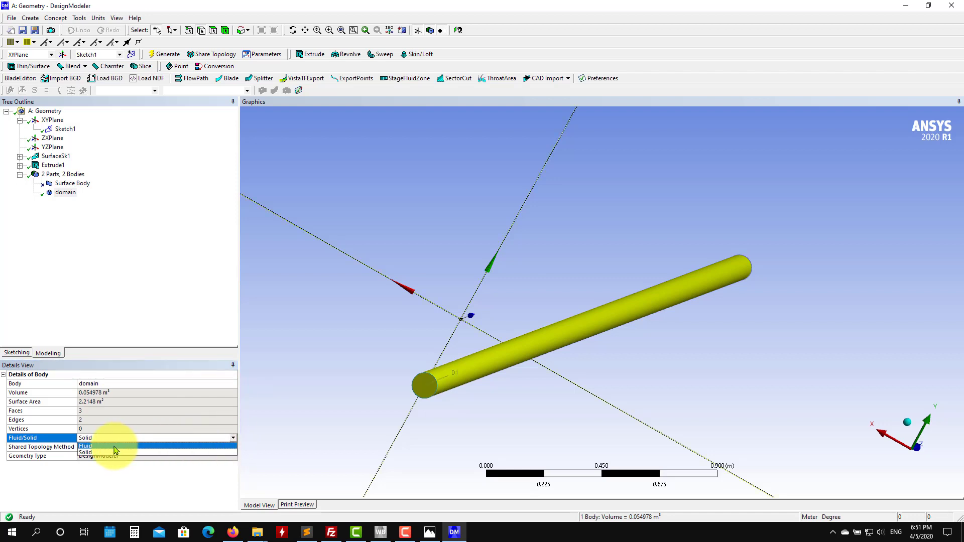
click(116, 446)
middle_drag(364, 385, 115, 480)
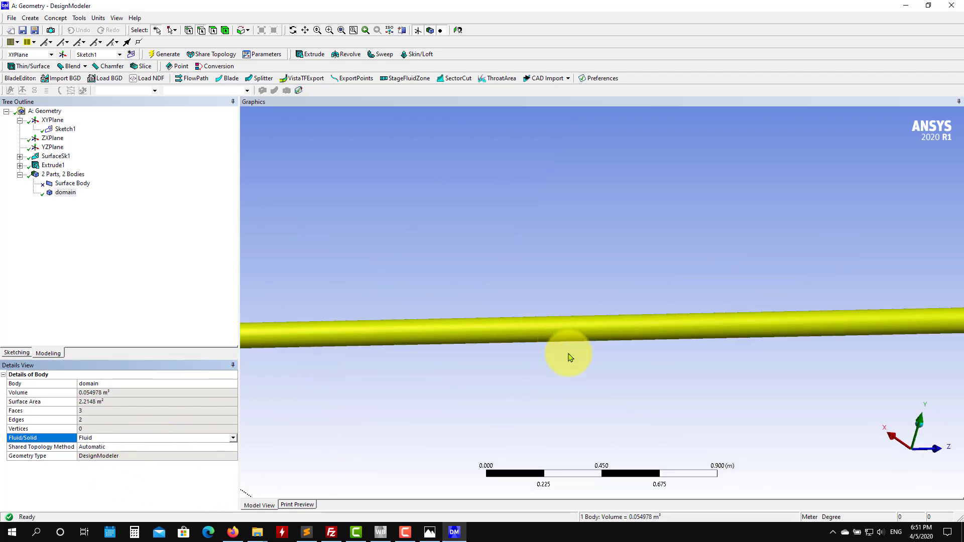
click(66, 192)
click(168, 53)
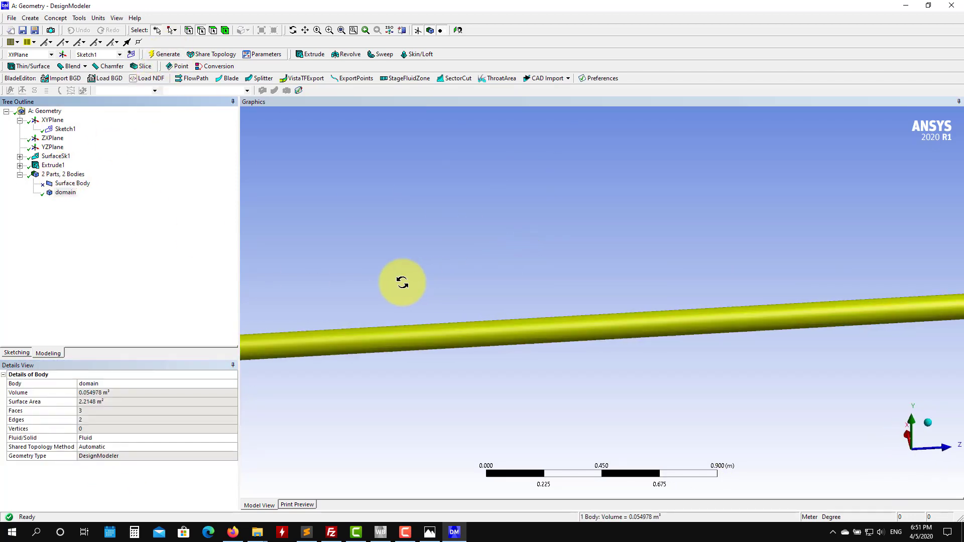
middle_drag(402, 279, 330, 382)
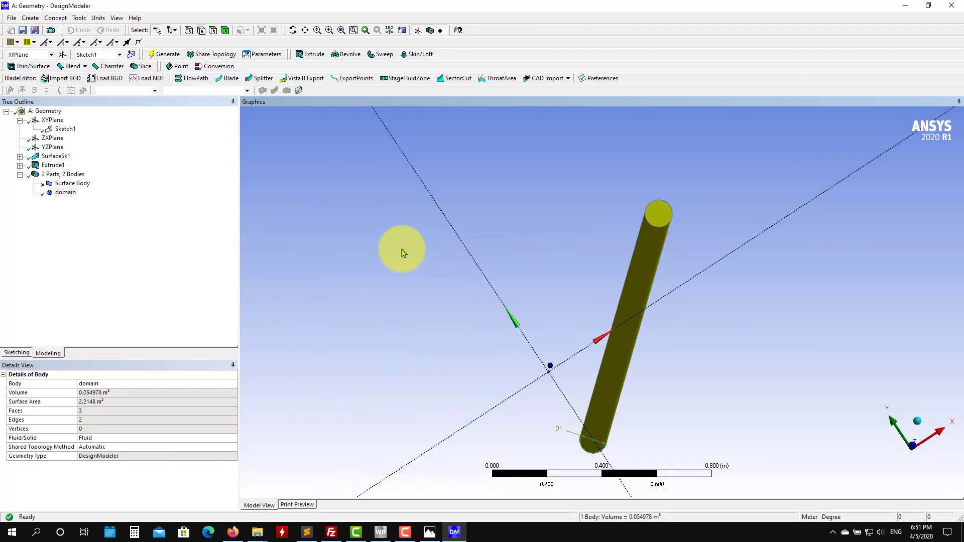
click(59, 174)
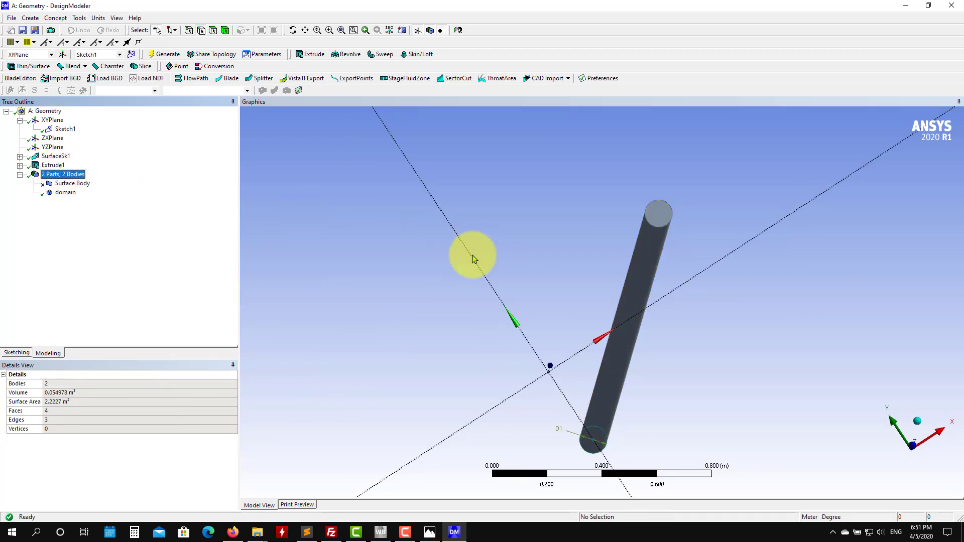
middle_drag(469, 254, 478, 282)
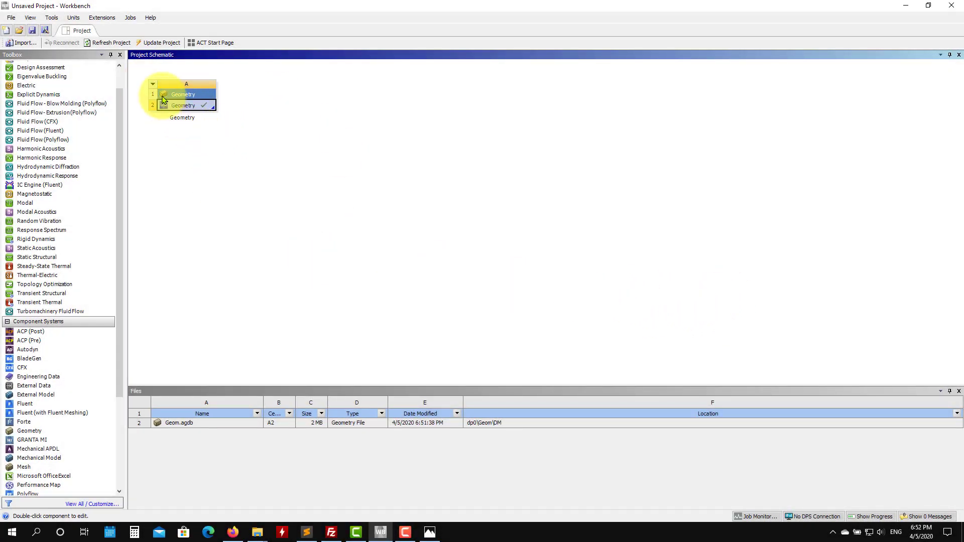
Step: Rename the existing Geometry system in the project schematic as Design modeler
click(153, 84)
click(195, 167)
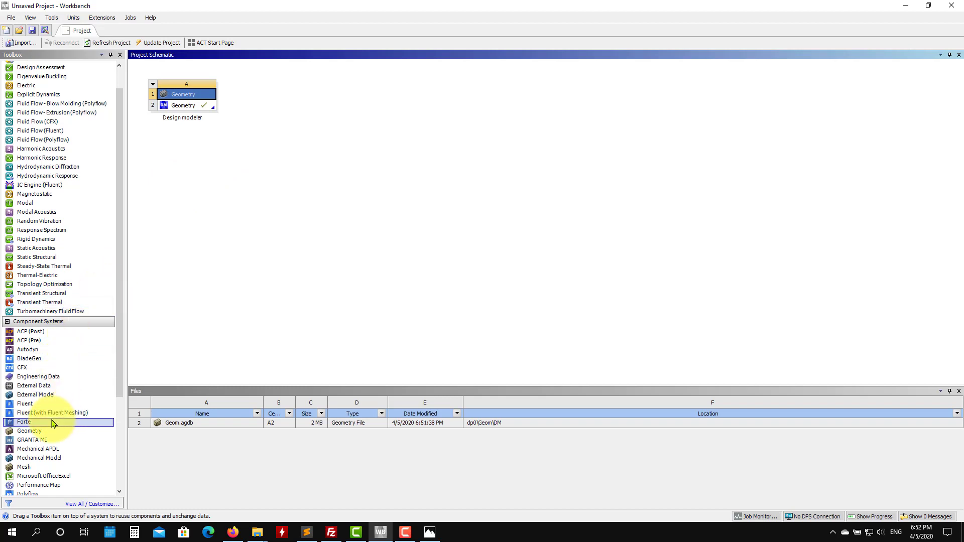
Step: Add a second standalone Geometry system named Spaceclaim below the first and start a new SpaceClaim geometry from it
drag(28, 431, 195, 133)
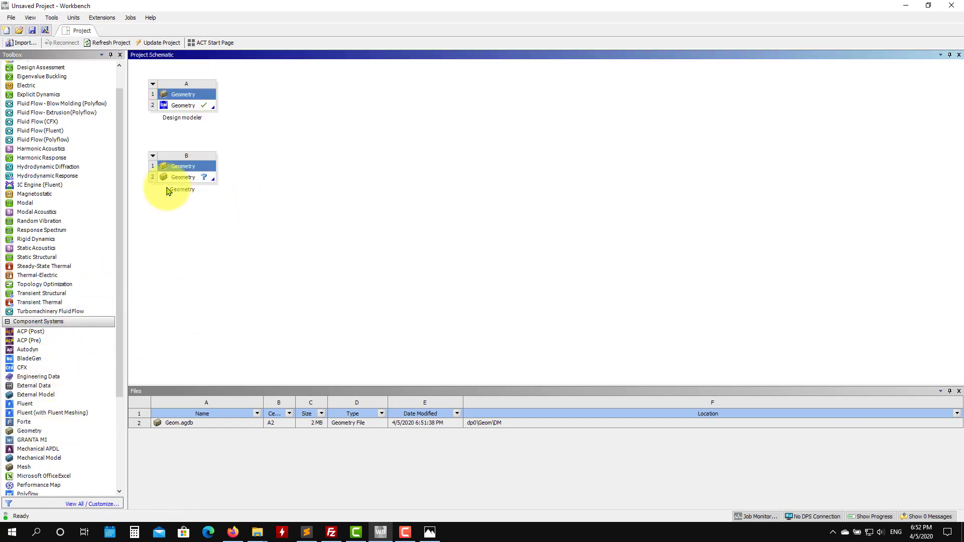
click(155, 158)
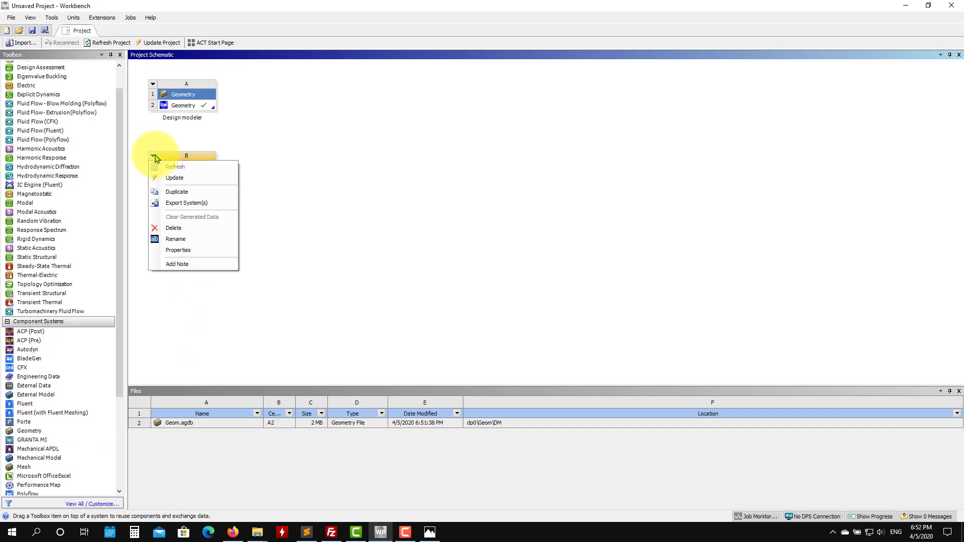
click(200, 239)
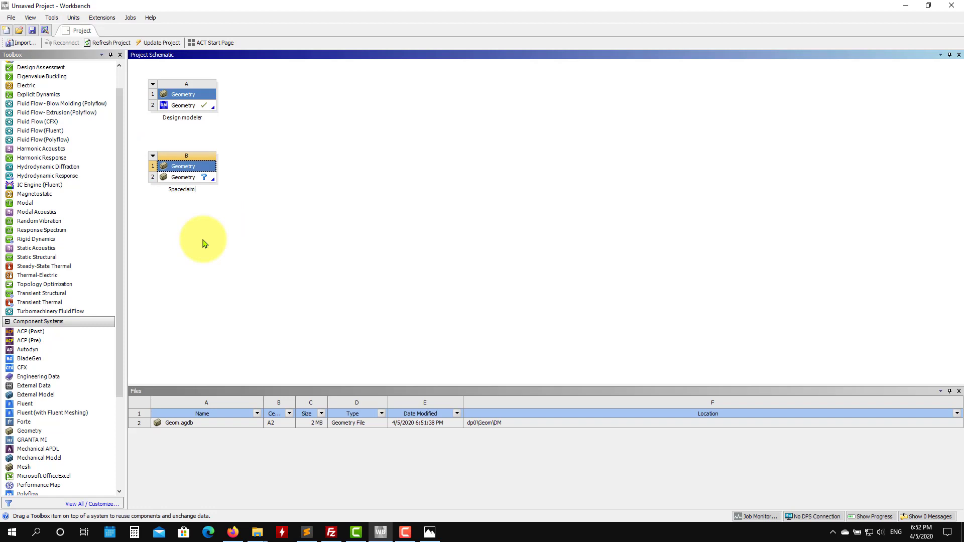
click(198, 182)
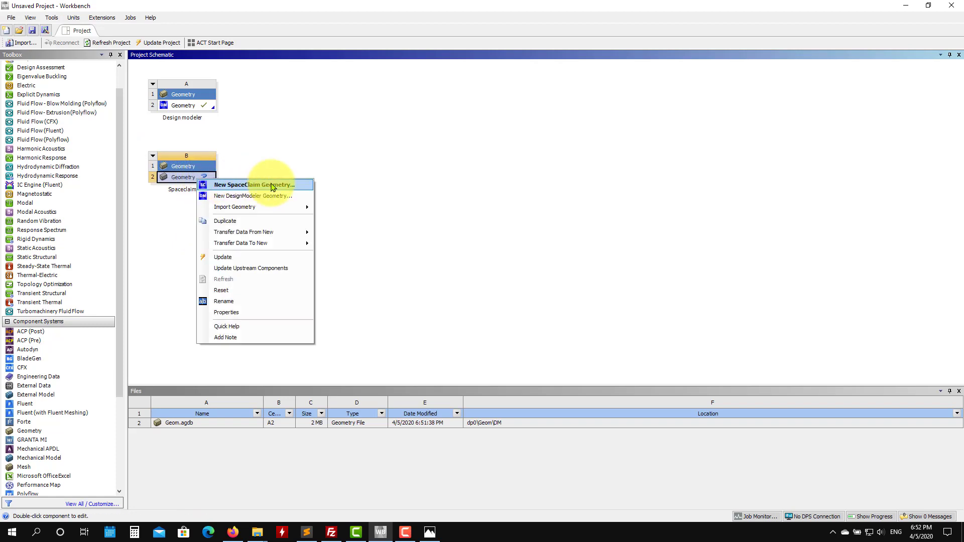
click(273, 186)
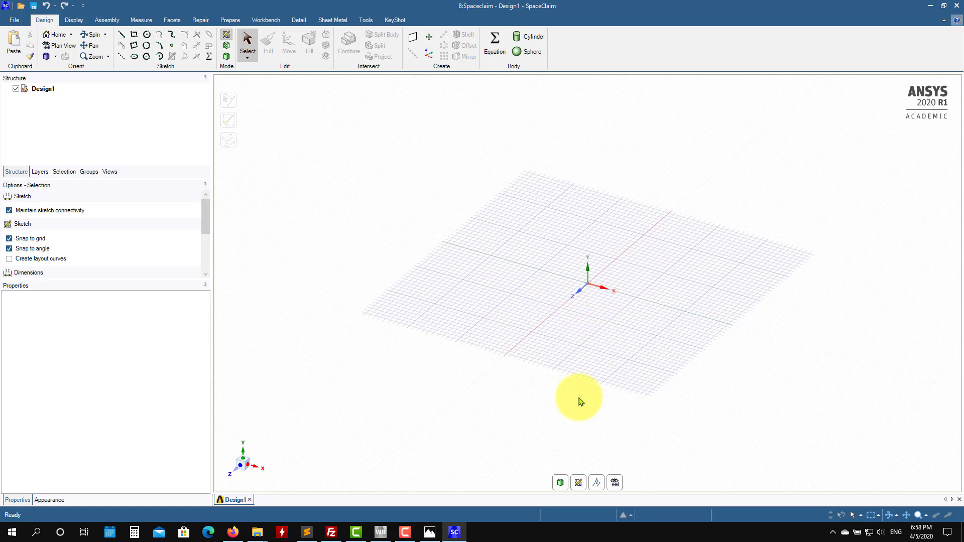
Step: Set up sketching on the YZ plane through the origin and show its grid in plan view
click(559, 481)
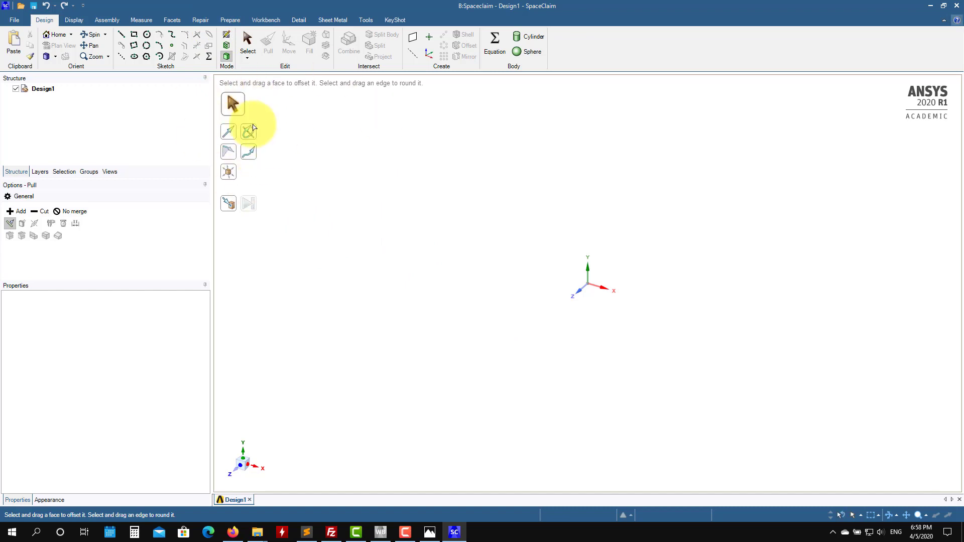
key(s)
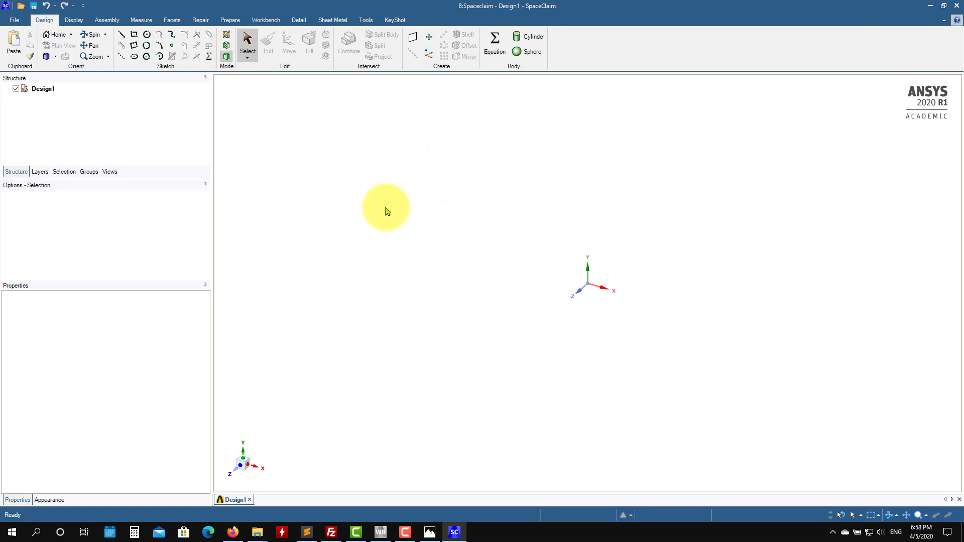
click(230, 36)
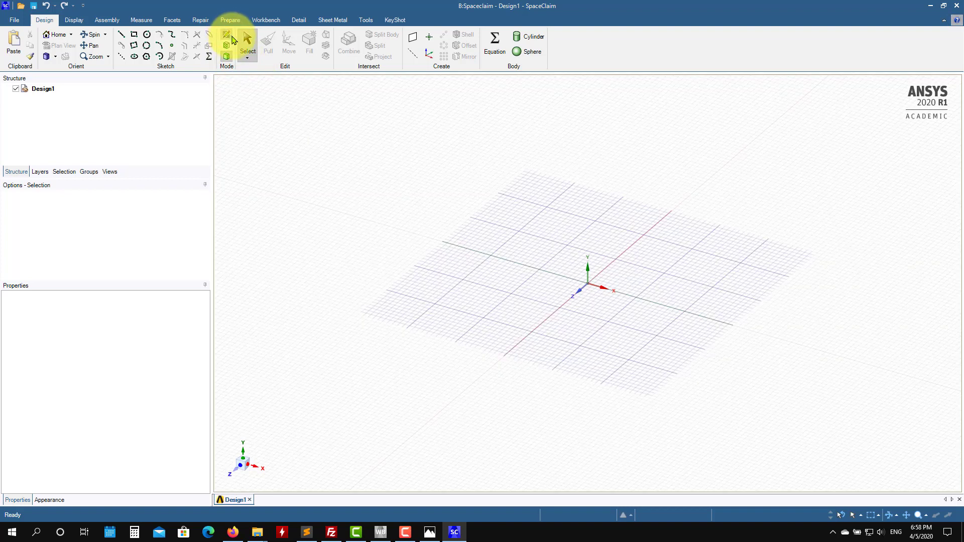
click(566, 270)
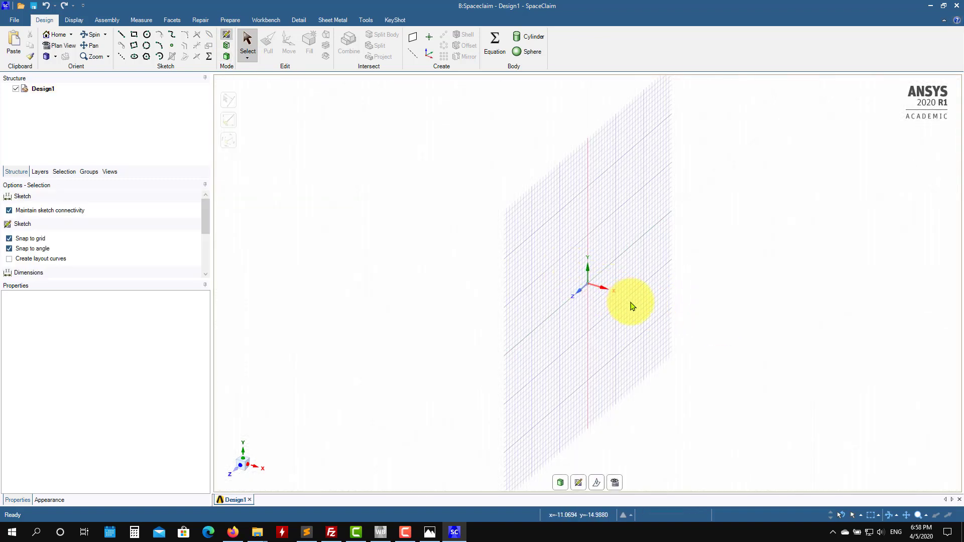
click(616, 483)
scroll(645, 305, down, 2)
scroll(626, 295, up, 5)
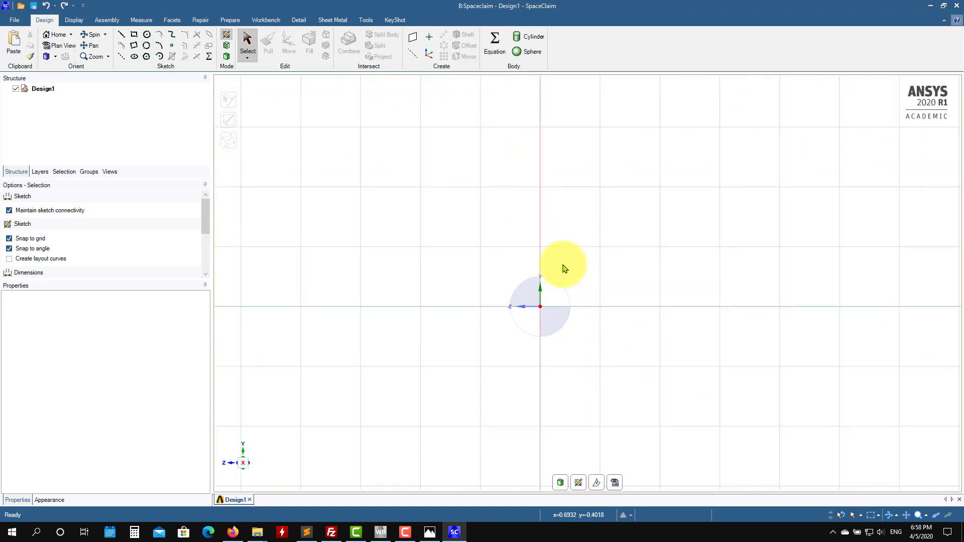
scroll(529, 284, down, 2)
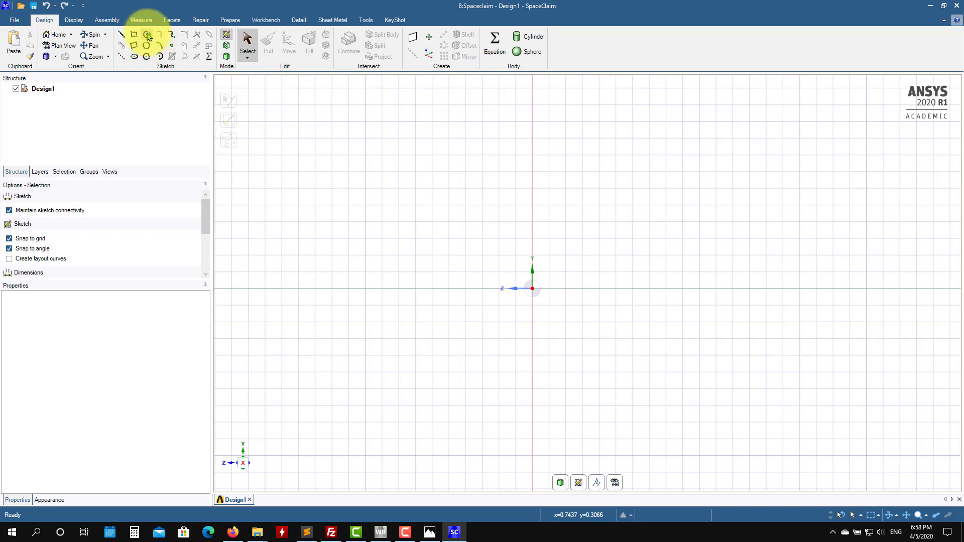
Step: Sketch a circle of 100 mm diameter centred on the origin
click(148, 34)
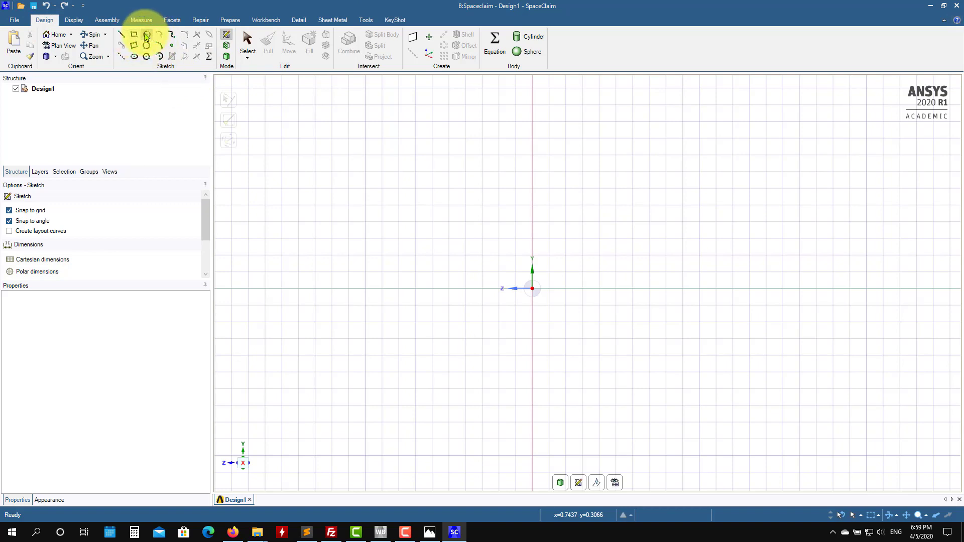
click(540, 288)
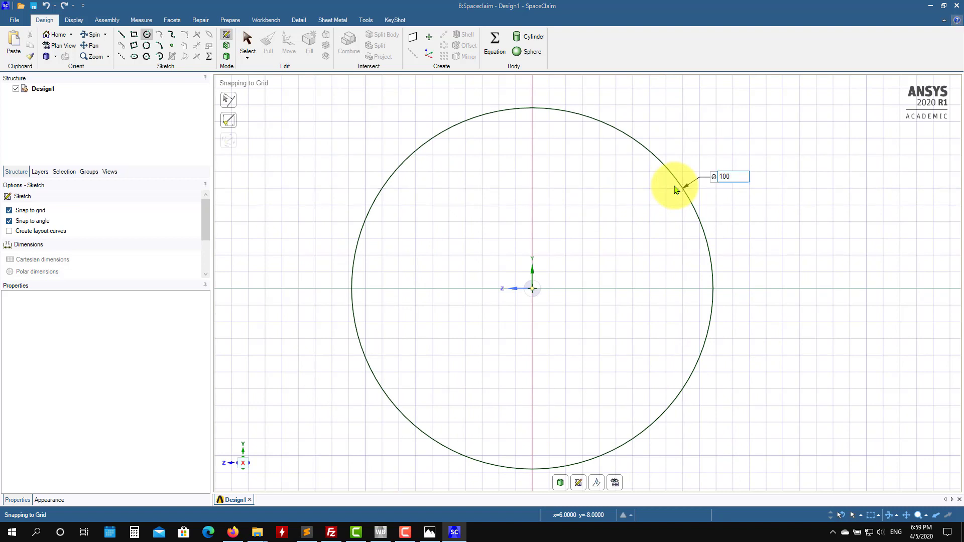
key(Return)
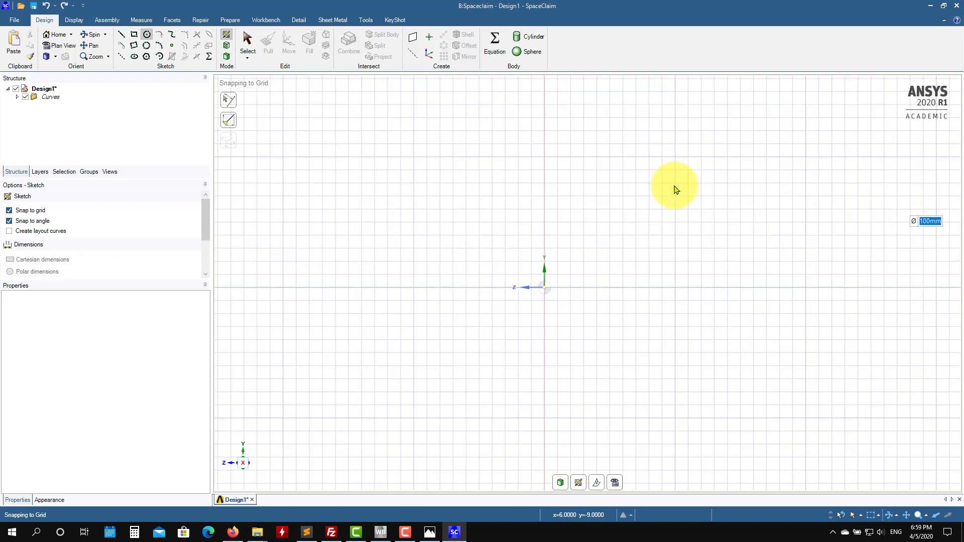
scroll(793, 150, up, 3)
scroll(793, 150, down, 3)
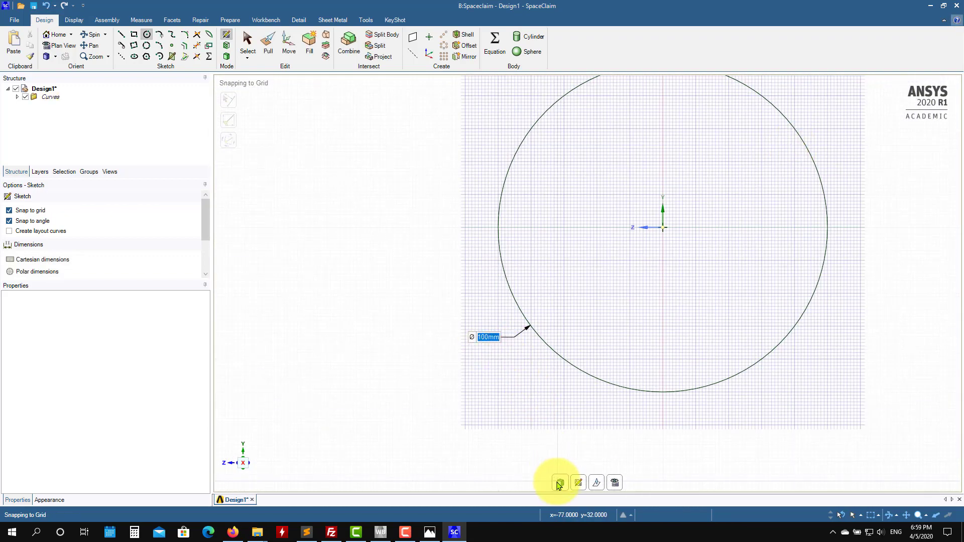
Step: Turn the circle into a surface and pull its face 7000 mm along the X axis to form the solid pipe
key(p)
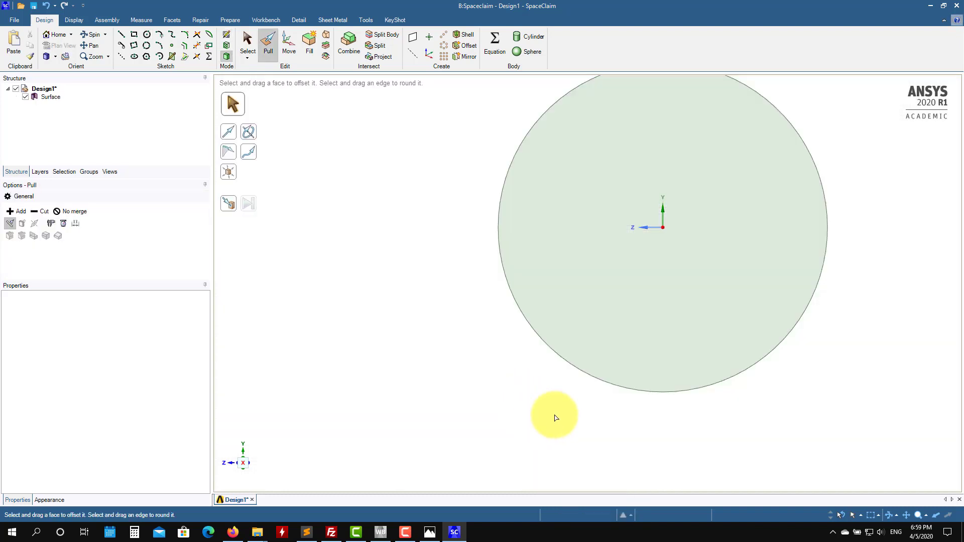
middle_drag(492, 277, 646, 307)
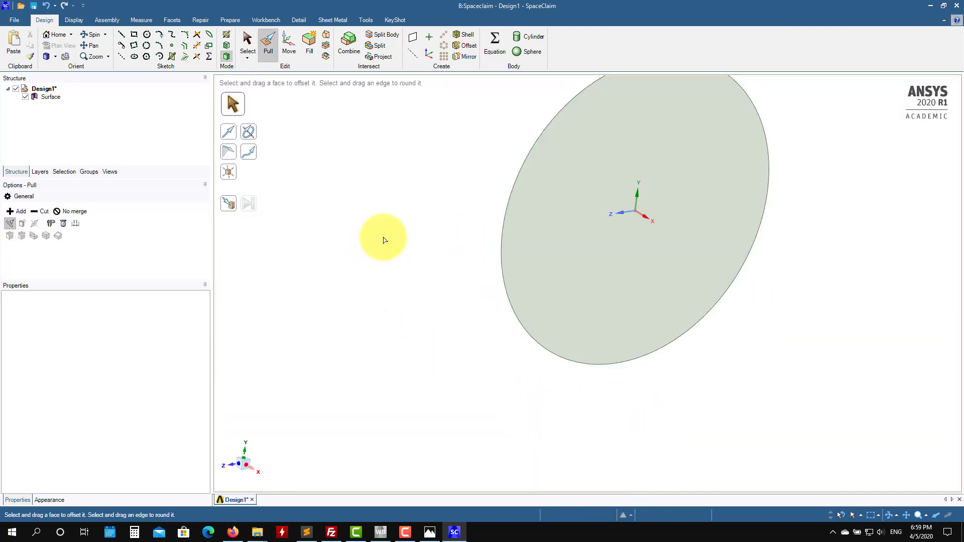
key(s)
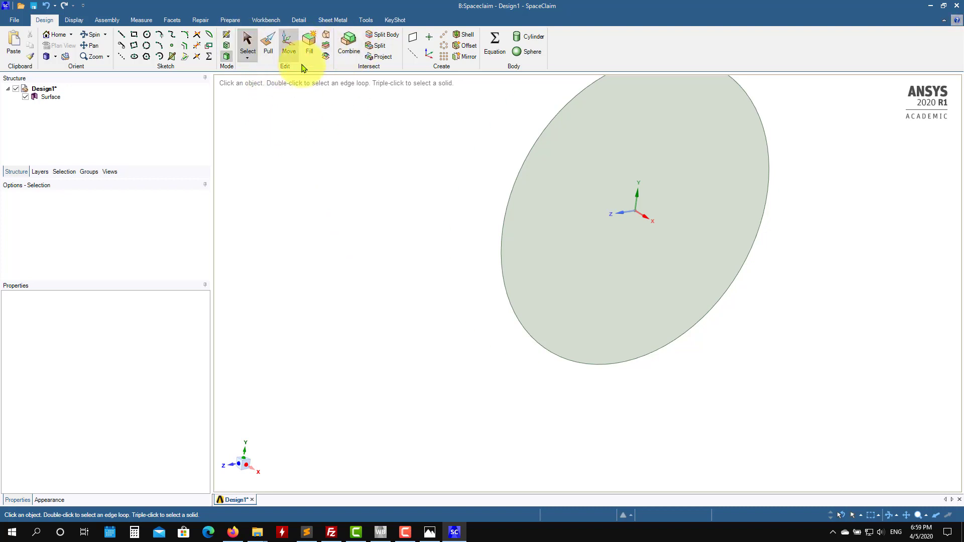
click(268, 41)
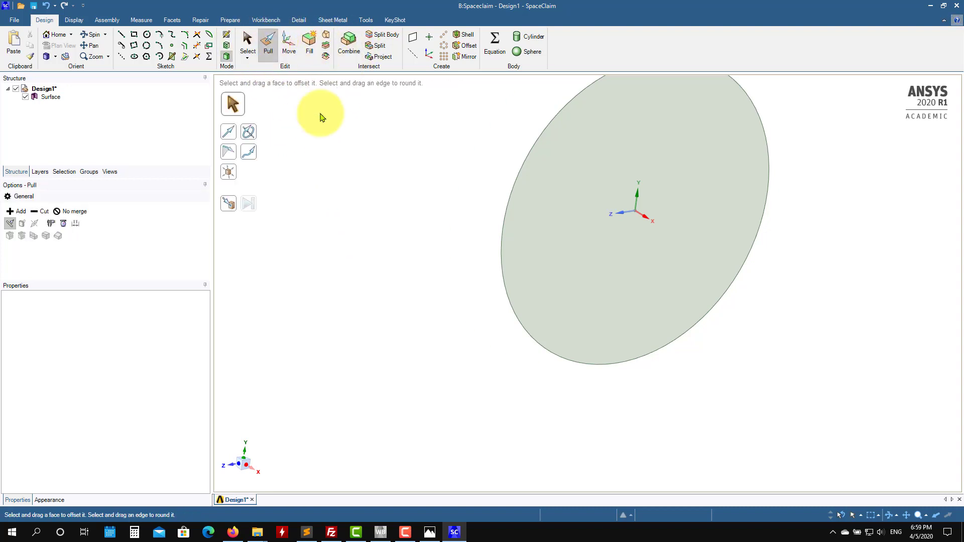
click(656, 175)
click(605, 167)
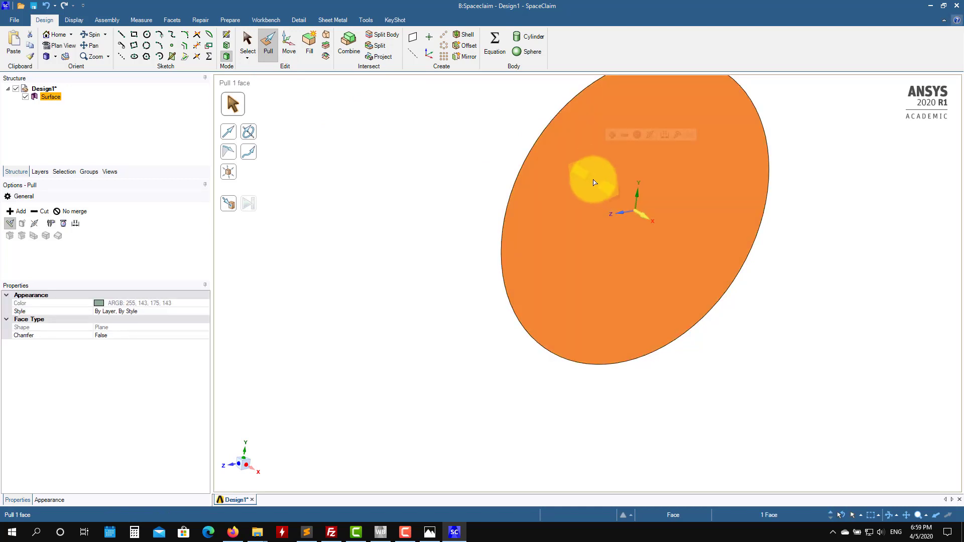
drag(595, 182, 777, 261)
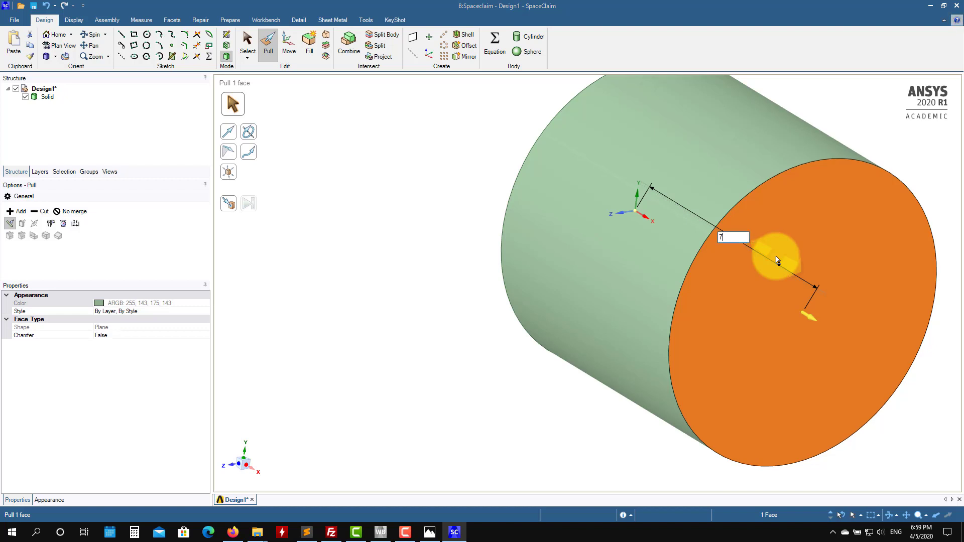
key(Return)
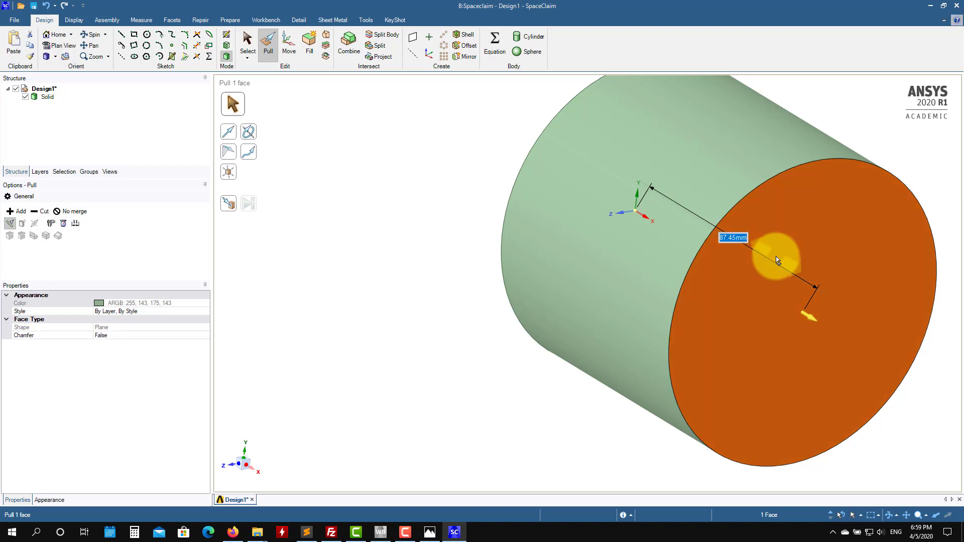
scroll(776, 257, down, 15)
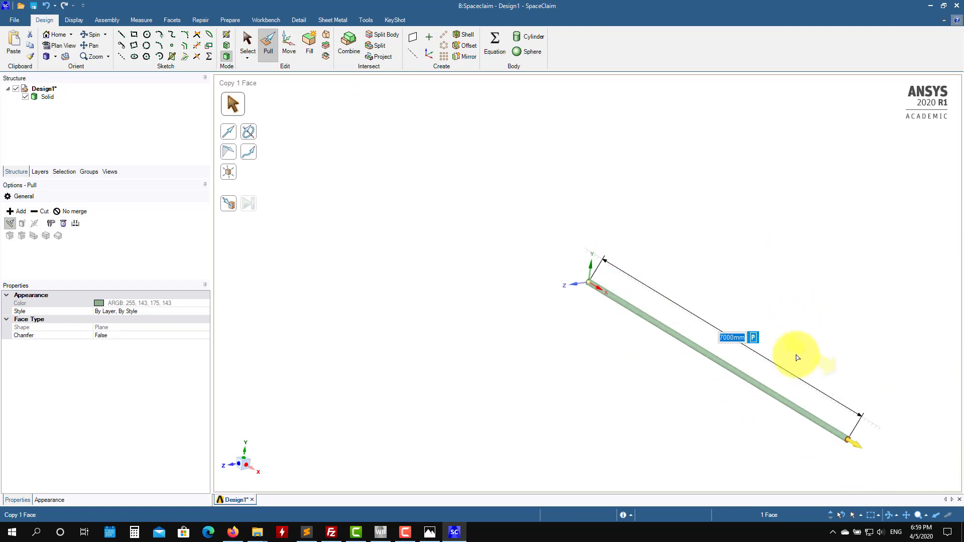
Step: Examine the solid pipe and its two circular end faces from different angles
middle_drag(796, 355, 568, 254)
click(704, 241)
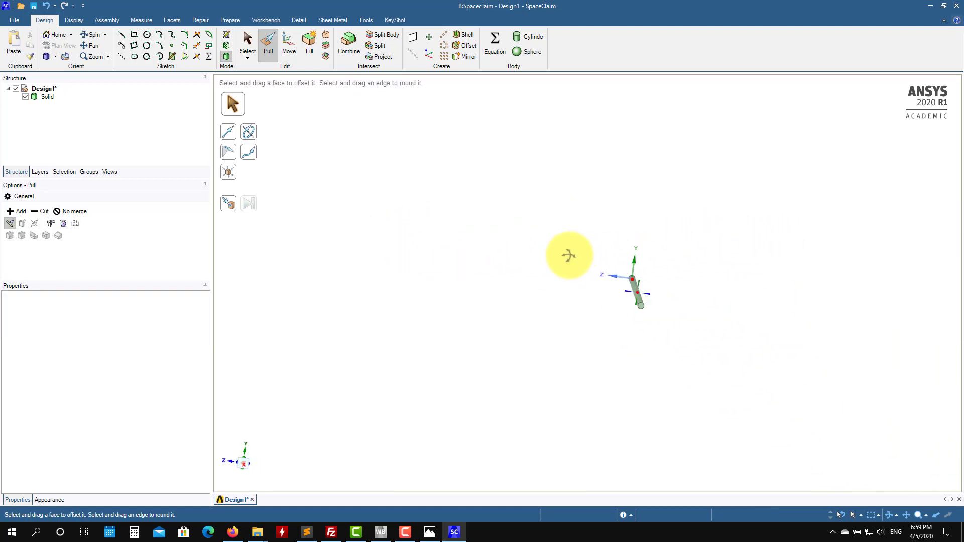
scroll(560, 315, up, 3)
scroll(659, 344, up, 3)
shift+middle_drag(723, 323, 589, 376)
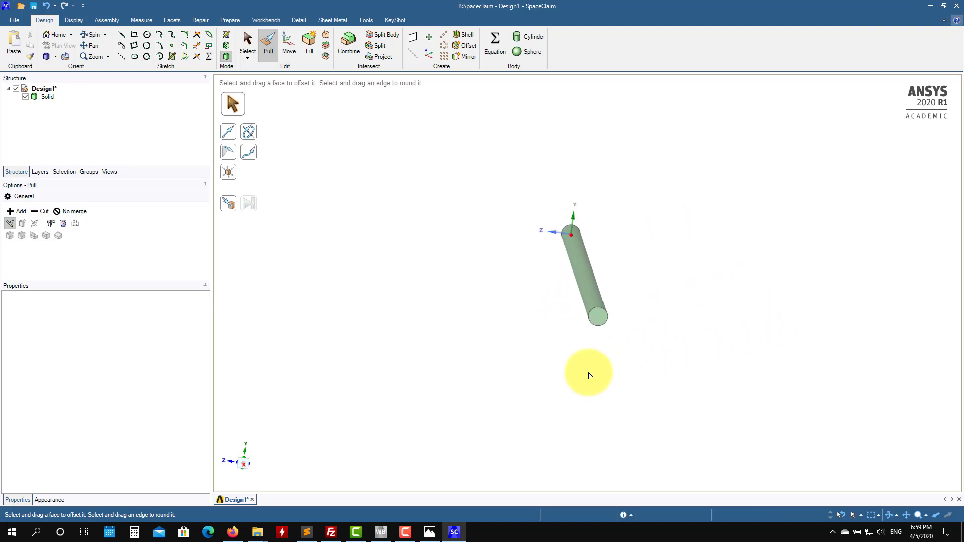
scroll(585, 375, up, 2)
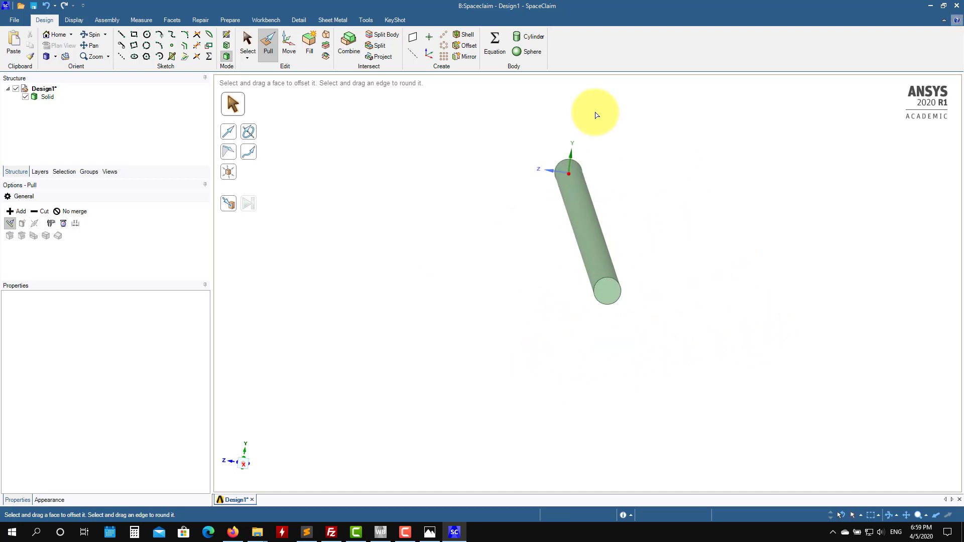
mouse_move(611, 359)
middle_down()
mouse_move(645, 340)
mouse_move(609, 342)
middle_up()
scroll(456, 148, up, 3)
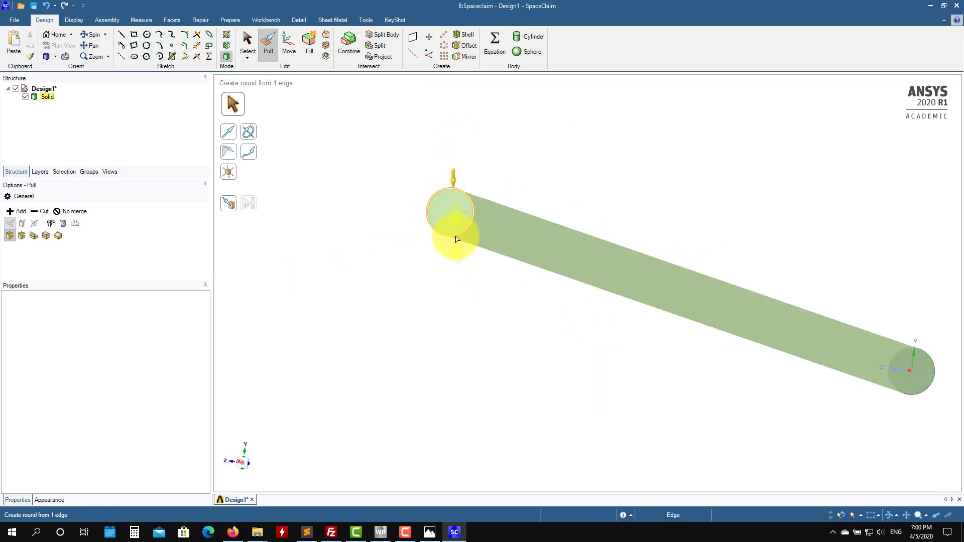
Step: Try lengthening the pipe by pulling its free circular end face, and undo that pull
click(452, 217)
click(550, 157)
key(s)
click(457, 212)
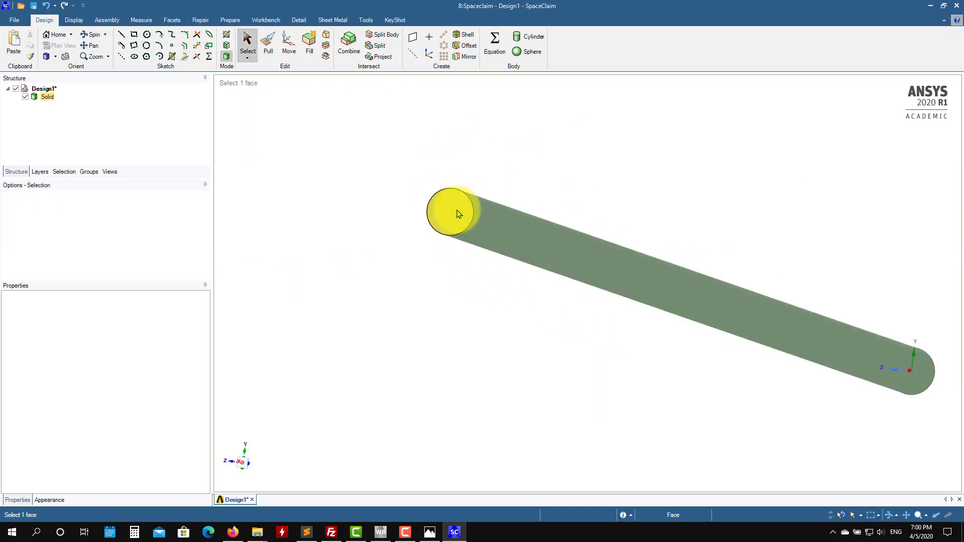
click(267, 44)
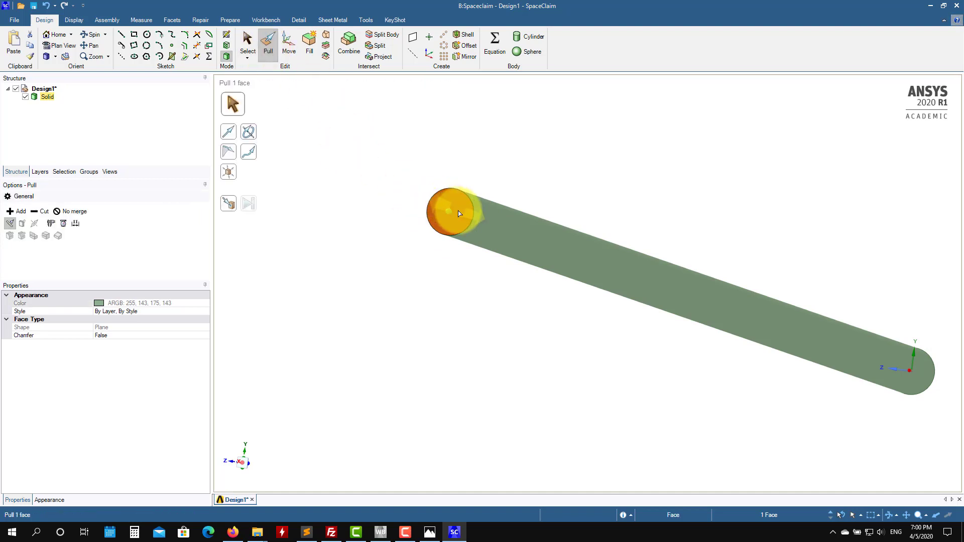
drag(458, 213, 331, 247)
click(350, 298)
key(ctrl+z)
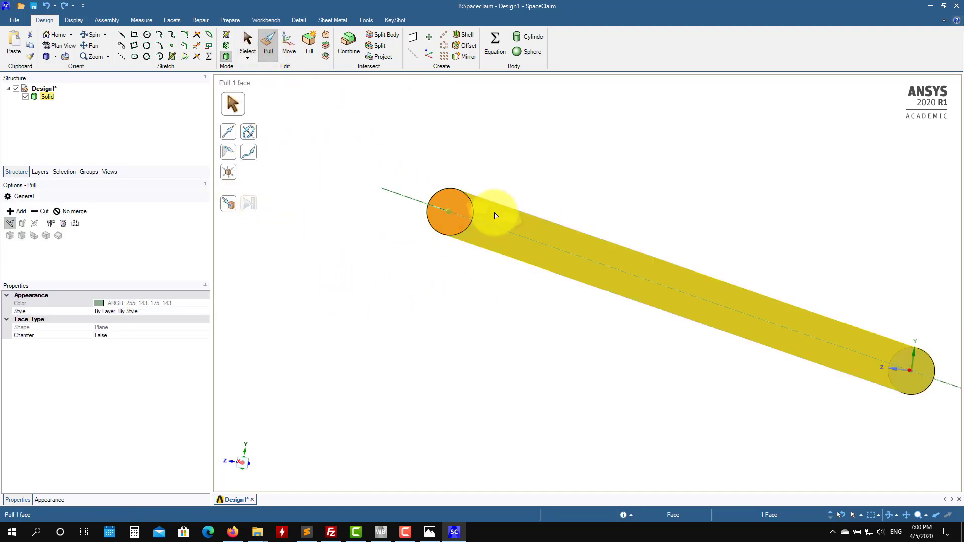
Step: Try resizing the pipe by pulling its cylindrical face, and set the radius to 50 mm
click(495, 216)
drag(557, 187, 365, 400)
text(50)
key(Return)
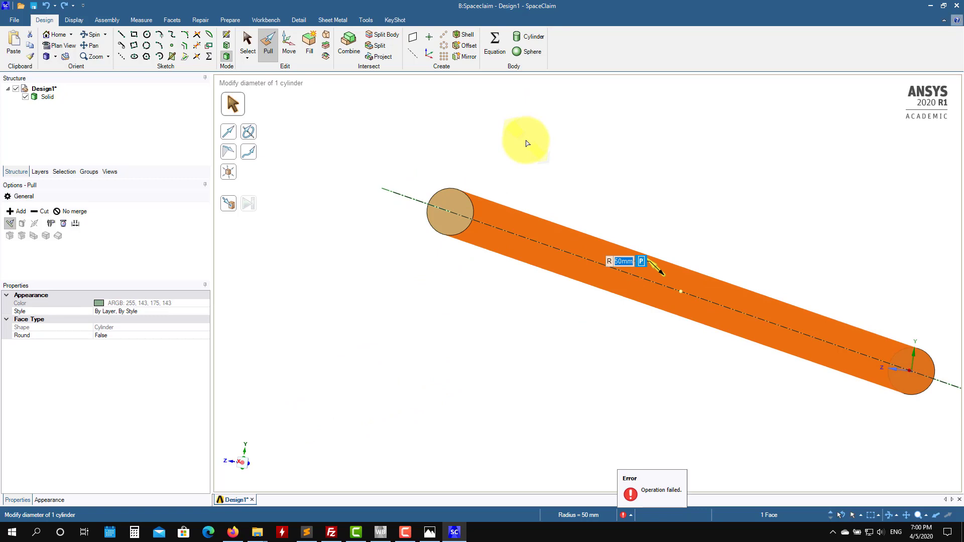
Step: Leave the Pull tool and create a named selection called outlet from the pipe's circular end face far from the origin
click(526, 143)
middle_drag(553, 248, 563, 251)
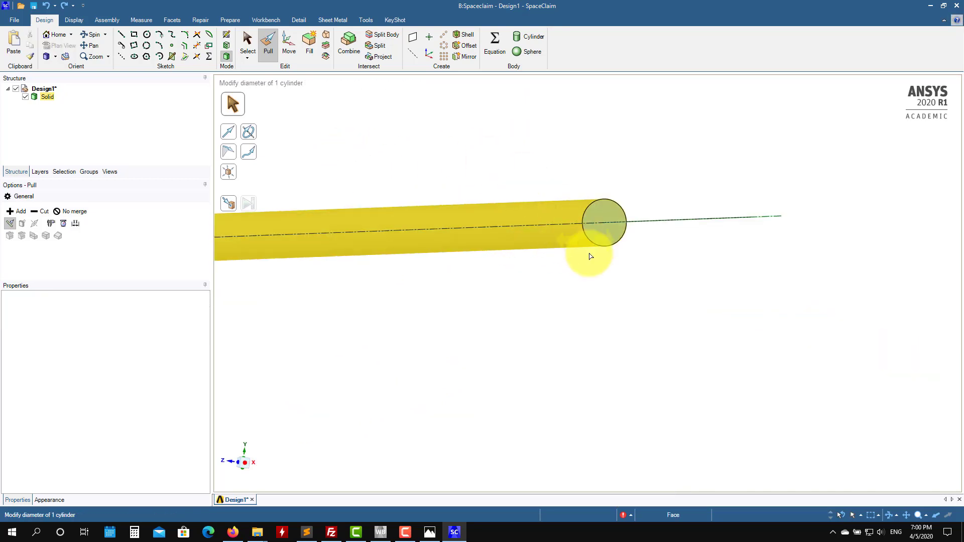
scroll(586, 293, down, 3)
key(s)
middle_drag(483, 372, 680, 391)
middle_drag(585, 396, 597, 376)
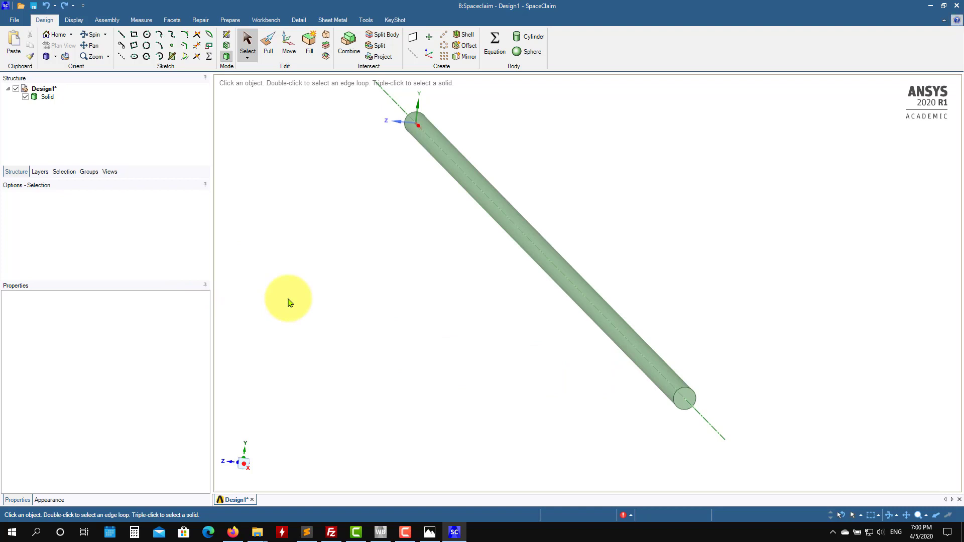
click(89, 172)
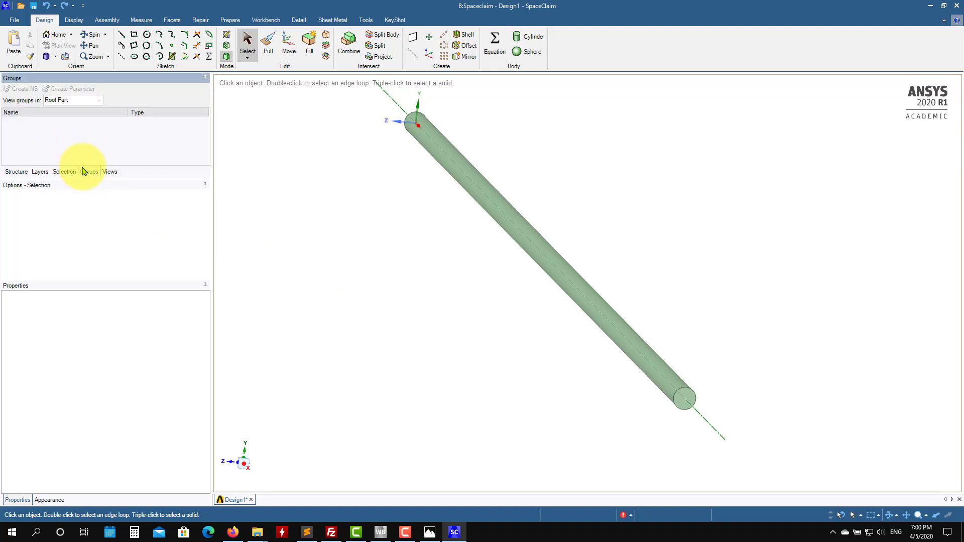
middle_drag(550, 344, 507, 329)
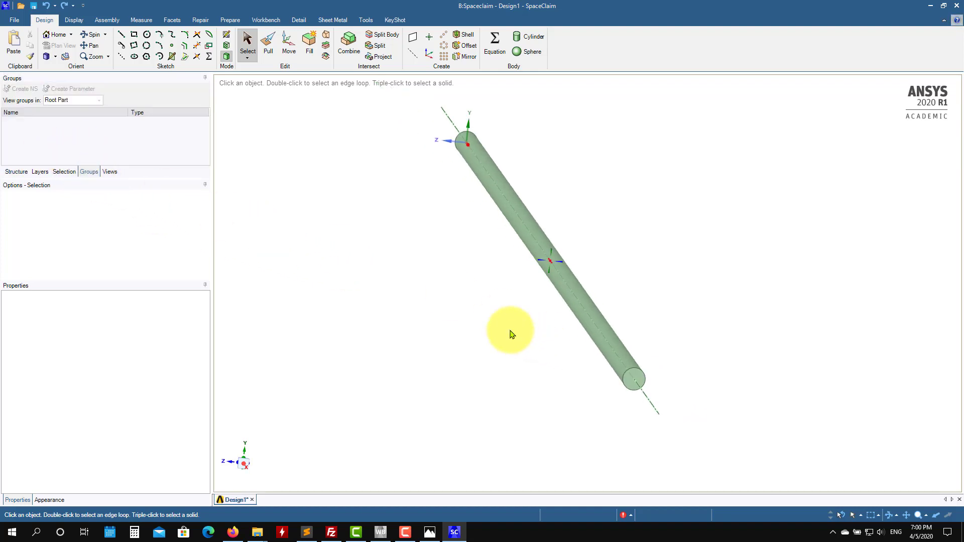
click(642, 383)
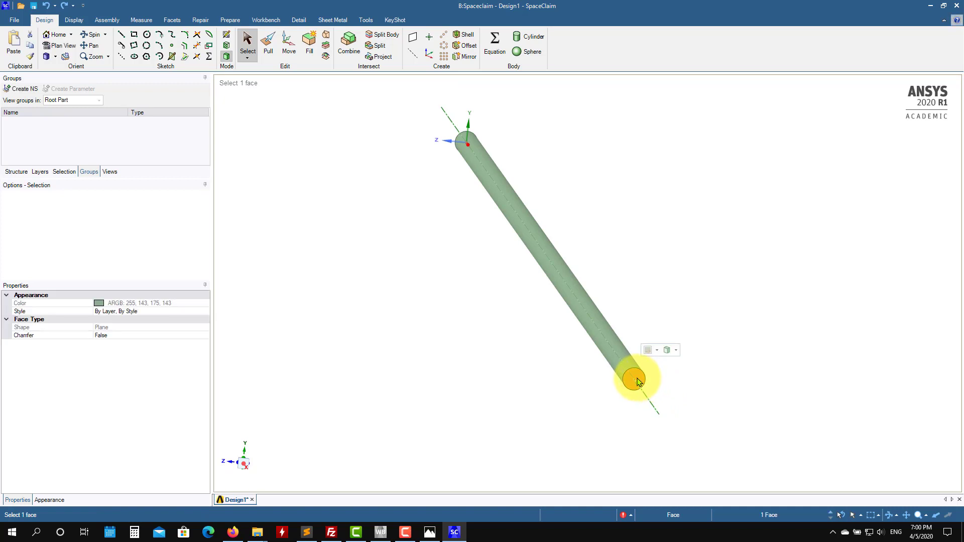
click(21, 89)
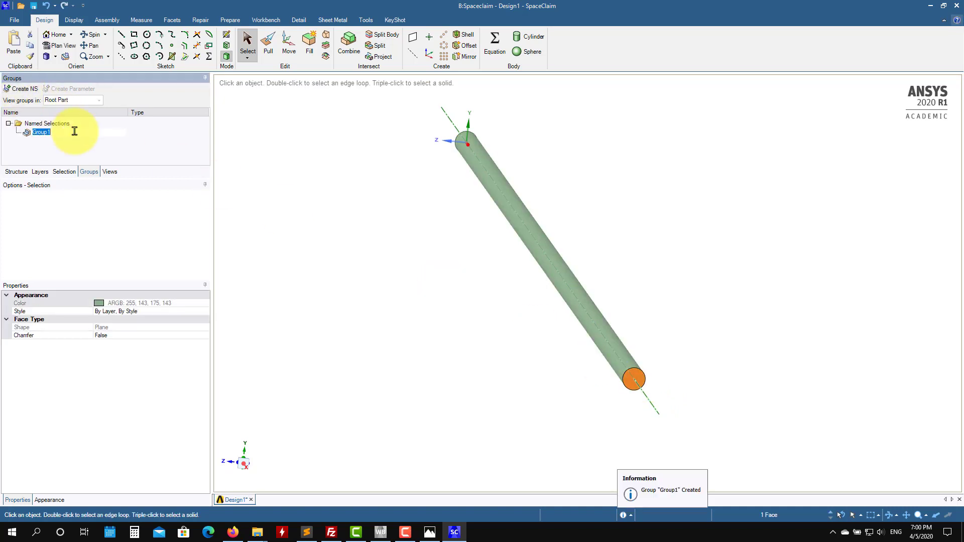
key(Return)
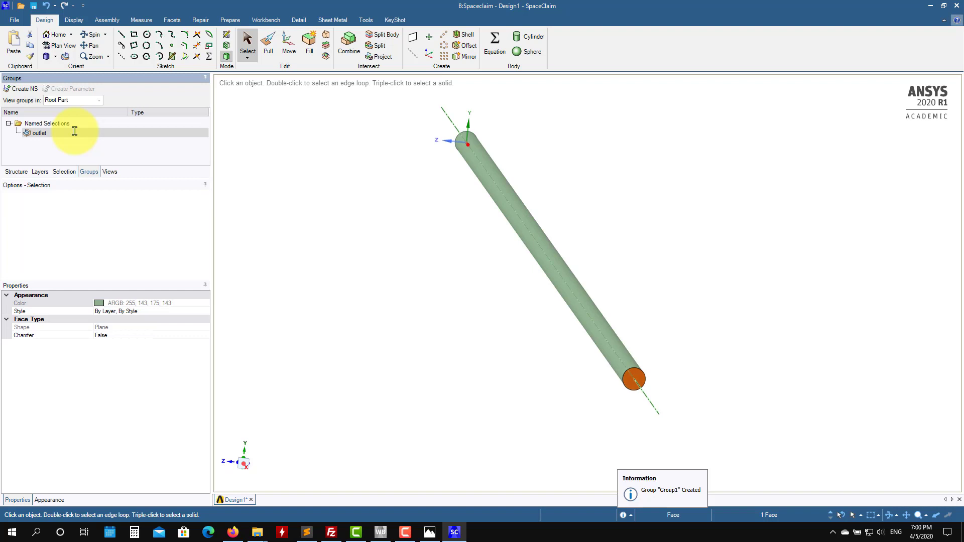
Step: Create a named selection called inlet from the pipe's circular end face at the origin
middle_drag(550, 261, 473, 316)
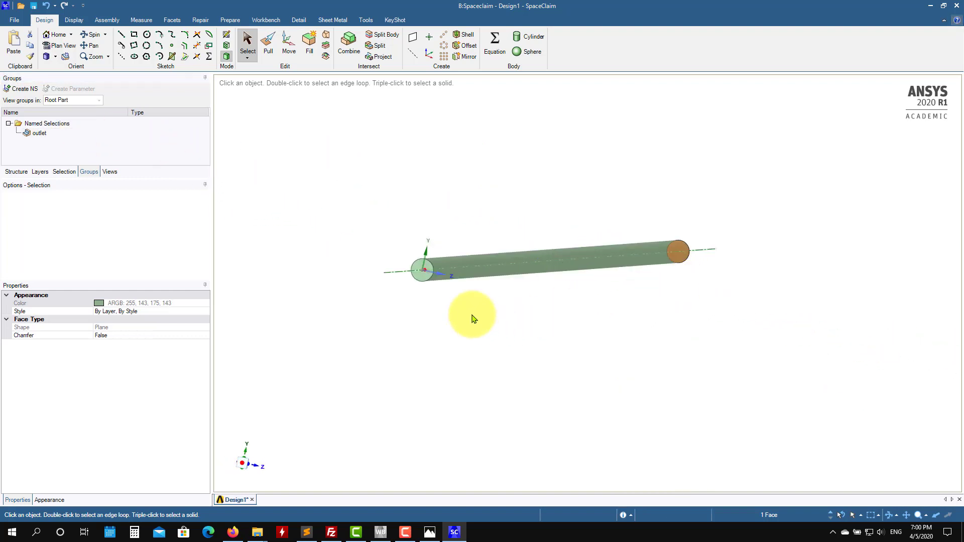
click(423, 277)
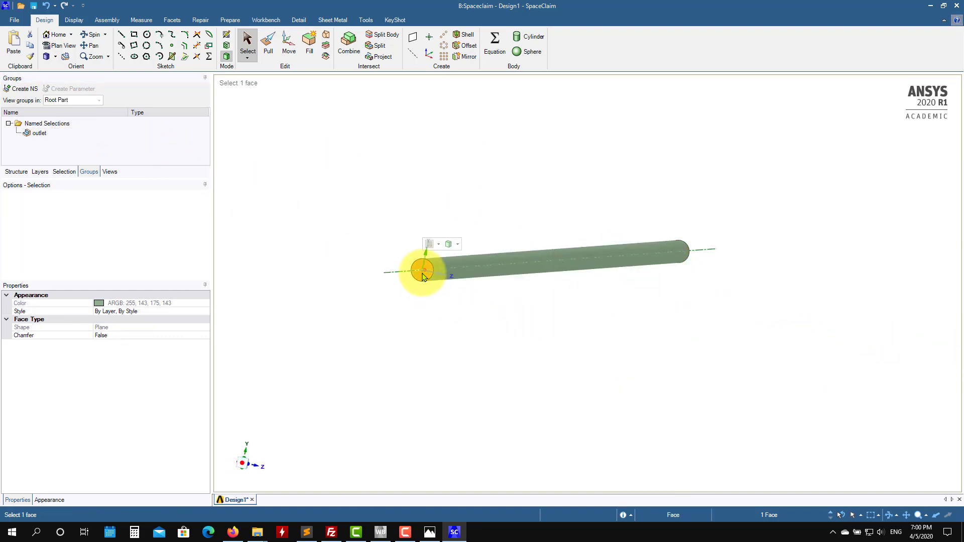
click(22, 89)
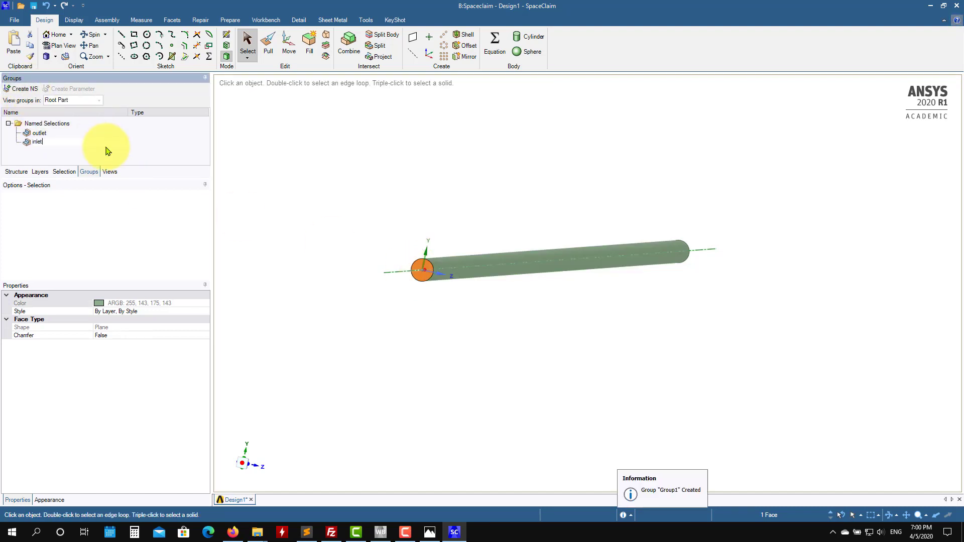
click(312, 211)
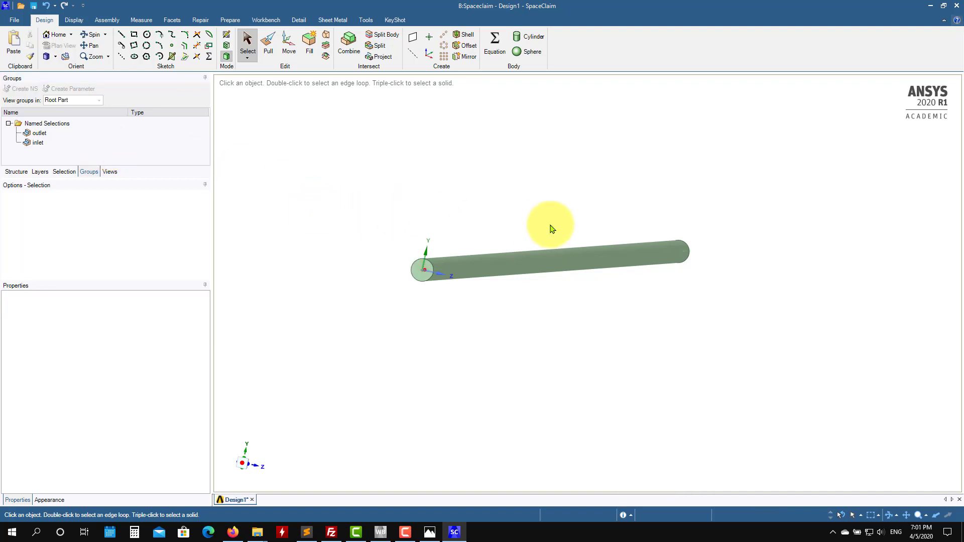
Step: Create a named selection called wall from the pipe's cylindrical face, and select the outlet group to check its face
middle_drag(551, 226, 430, 241)
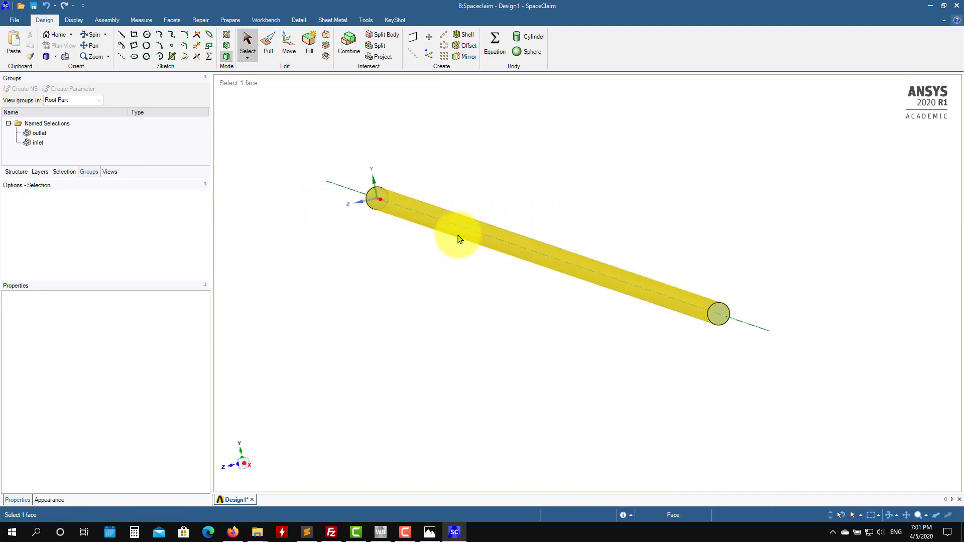
click(456, 231)
click(18, 92)
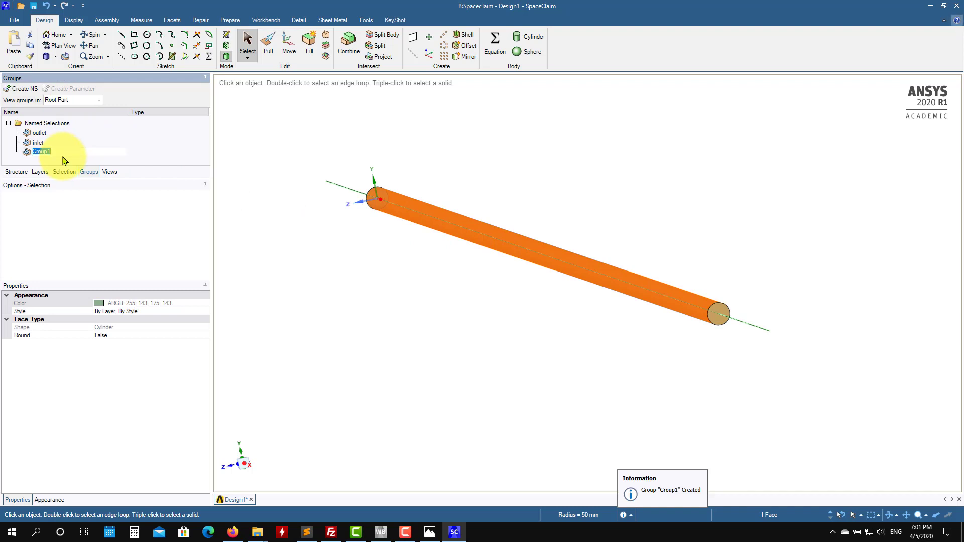
click(406, 301)
click(45, 132)
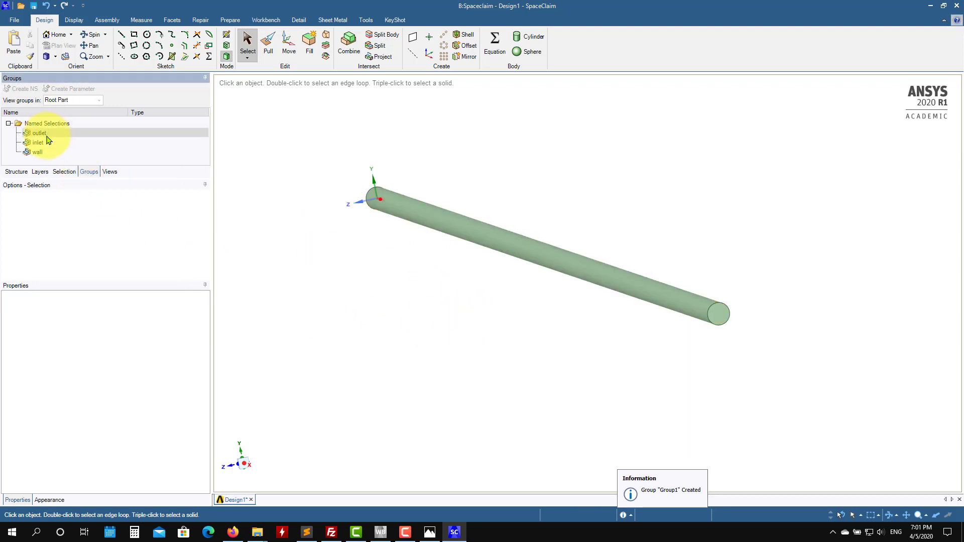
Step: Suppress the solid pipe body for physics in the structure tree
click(9, 172)
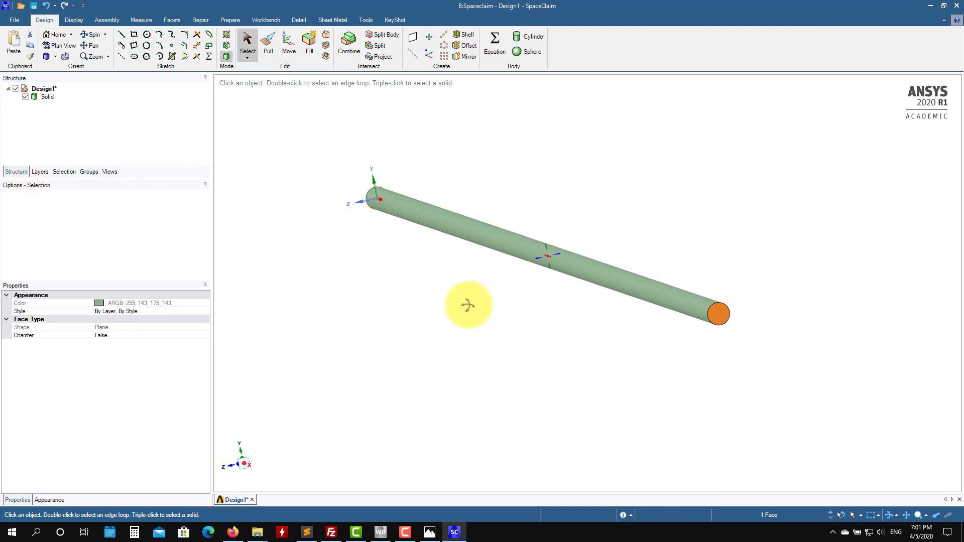
middle_drag(467, 306, 484, 338)
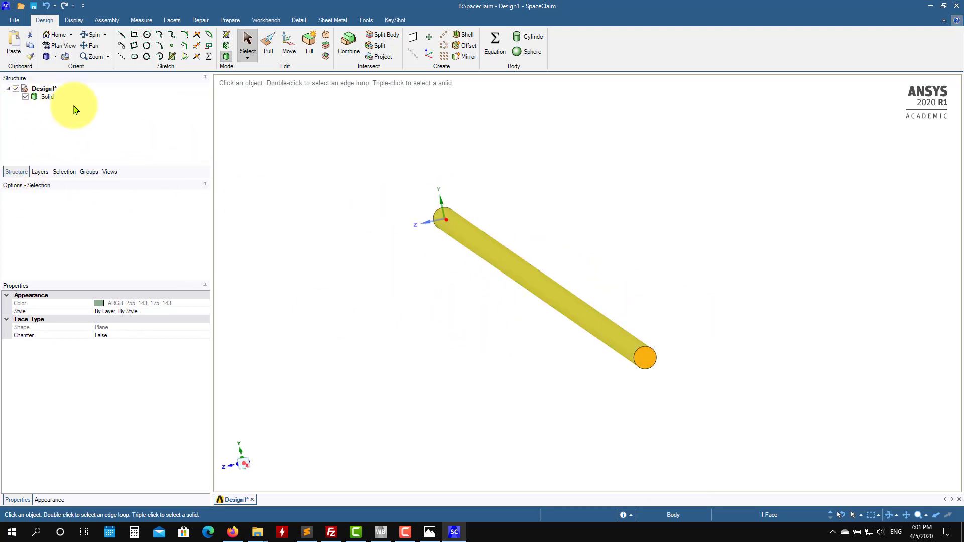
click(47, 91)
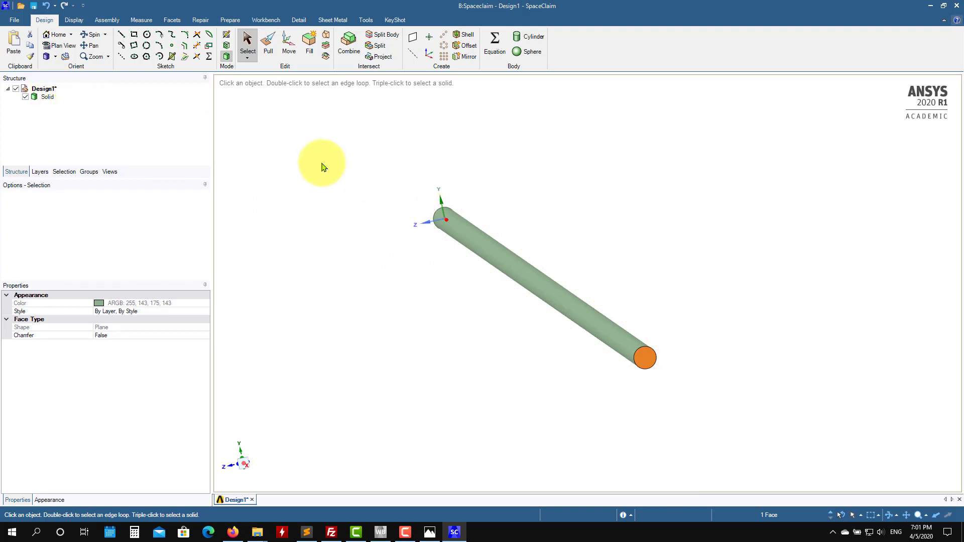
right_click(47, 98)
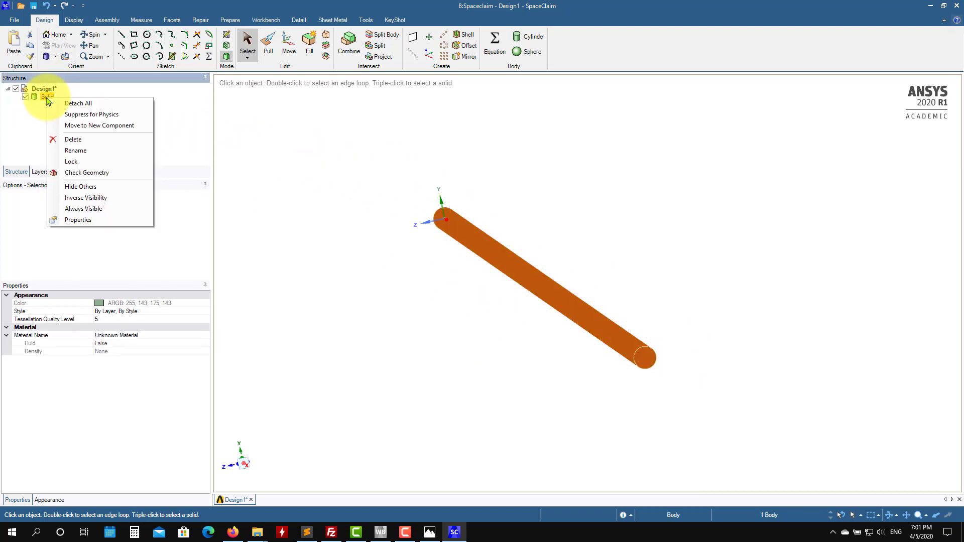
click(99, 116)
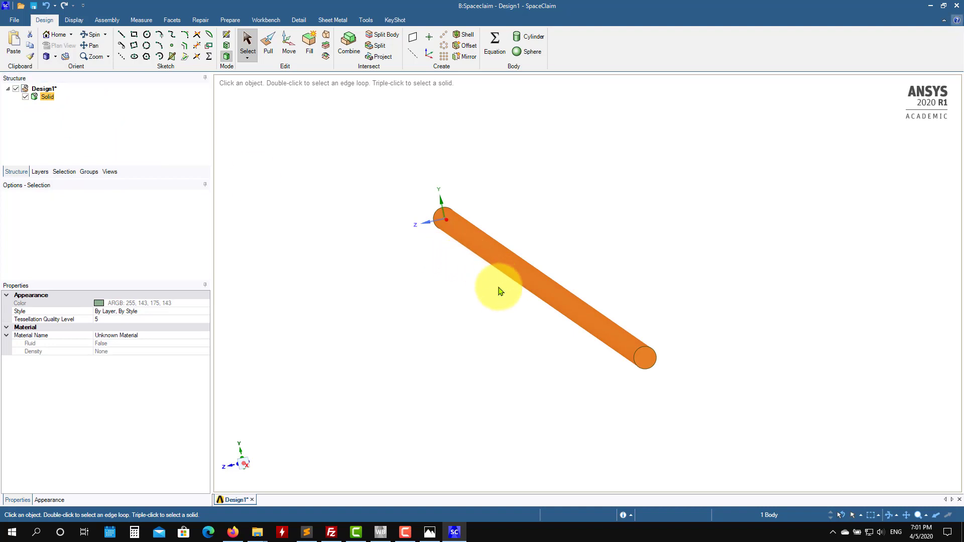
click(399, 279)
Step: Activate the suppressed solid pipe body for physics again
right_click(47, 98)
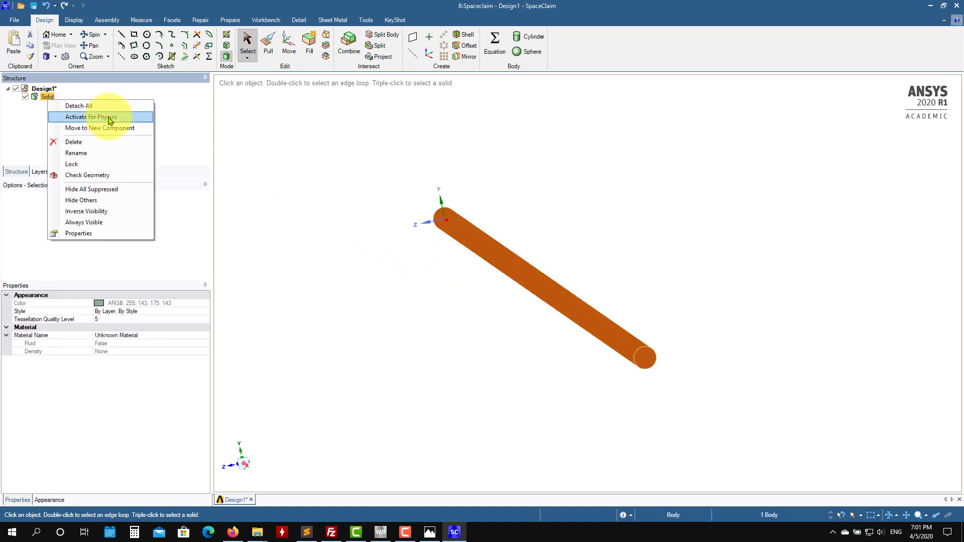
click(110, 119)
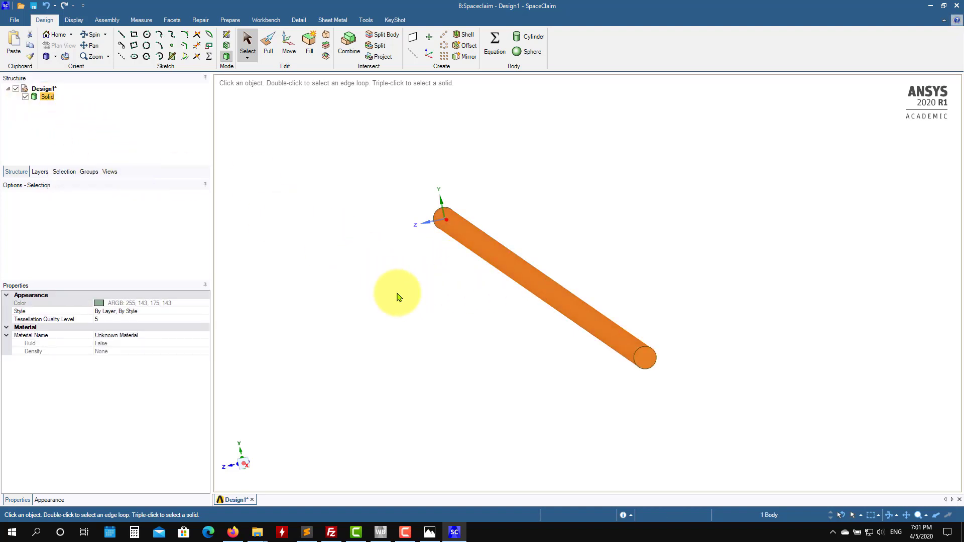
click(536, 337)
Step: Examine the pipe and its circular end faces from different angles, including straight along the X axis
ctrl+middle_drag(533, 357, 511, 384)
scroll(554, 356, up, 4)
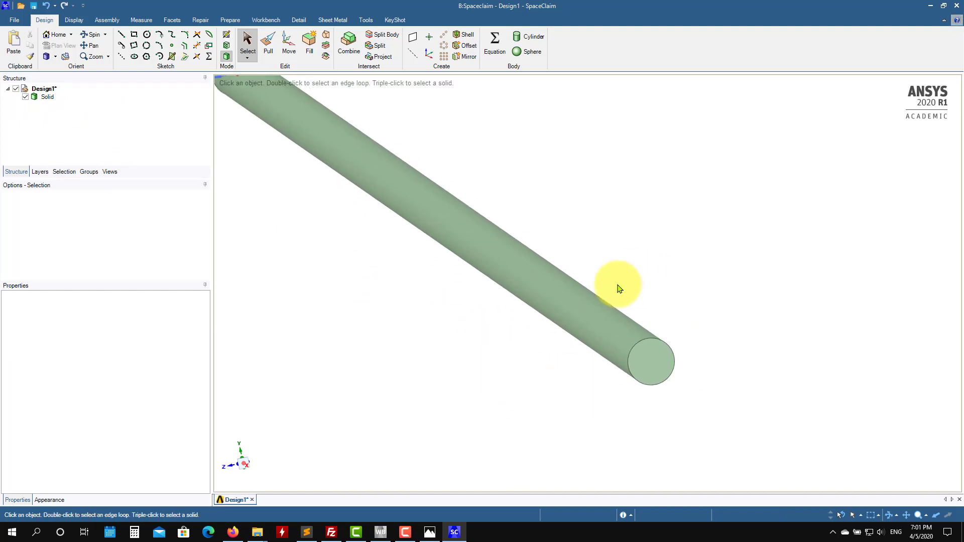
middle_drag(548, 296, 542, 367)
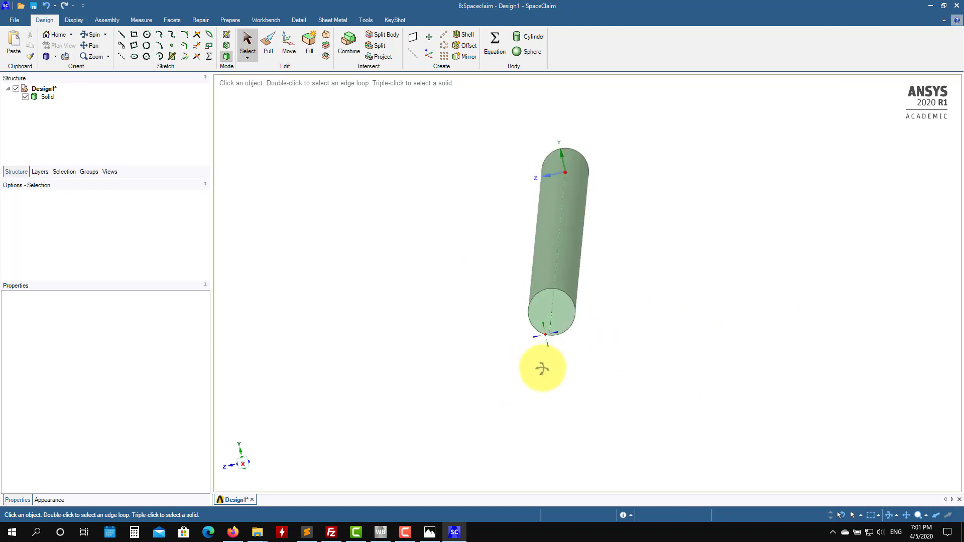
middle_drag(553, 324, 551, 318)
click(554, 319)
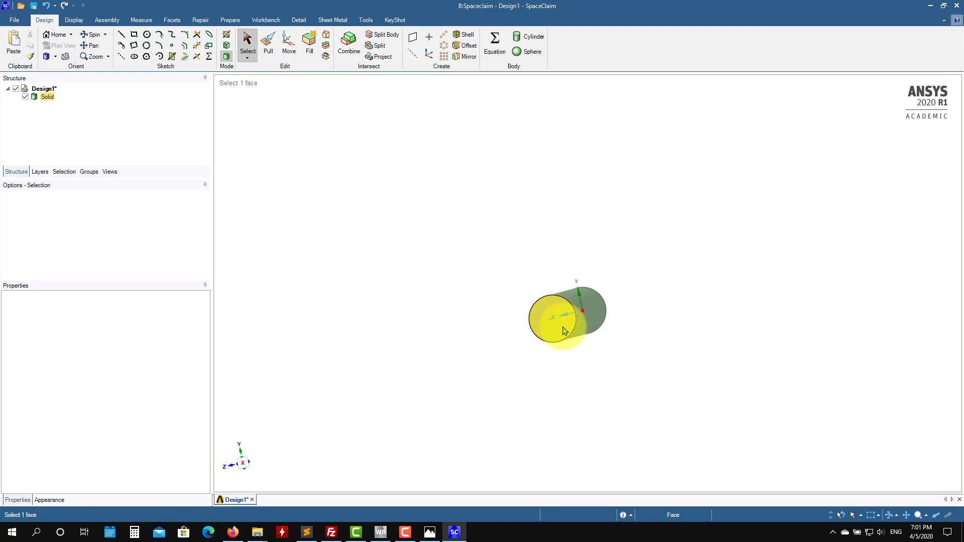
click(564, 331)
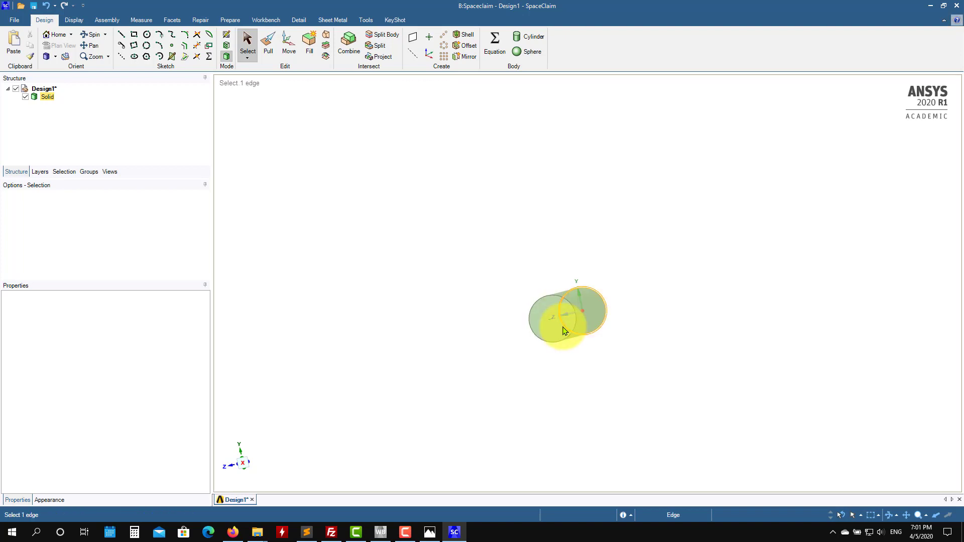
scroll(563, 327, up, 2)
scroll(562, 327, down, 2)
middle_drag(550, 321, 553, 323)
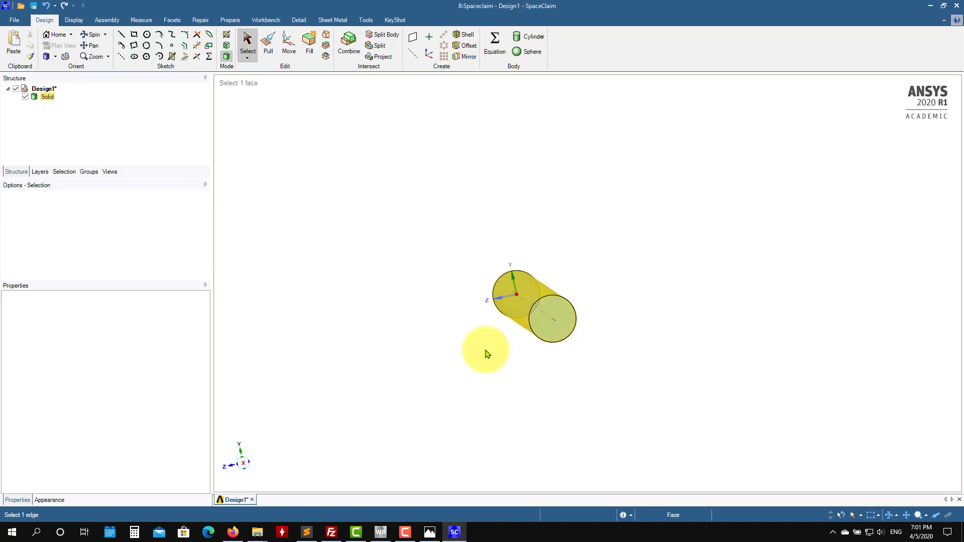
click(244, 462)
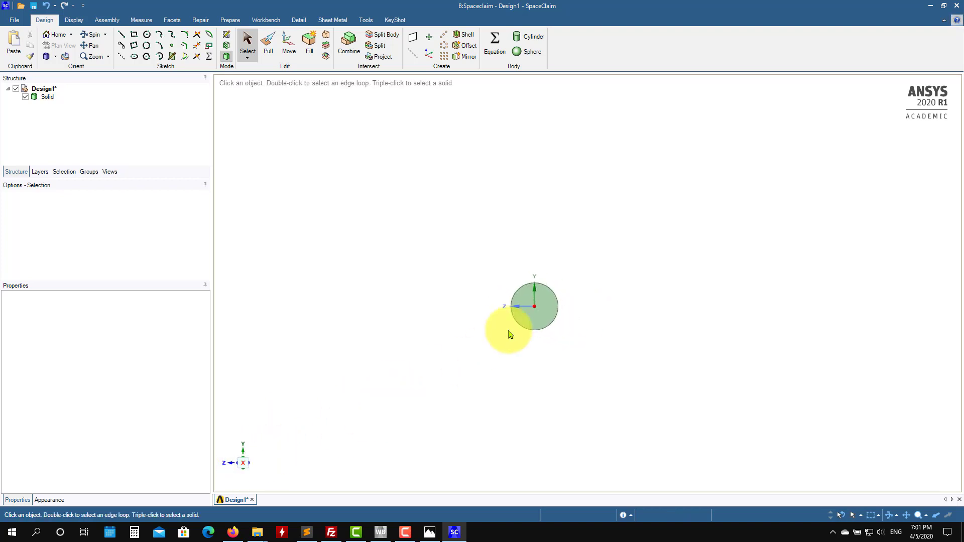
click(536, 318)
middle_drag(535, 318, 497, 339)
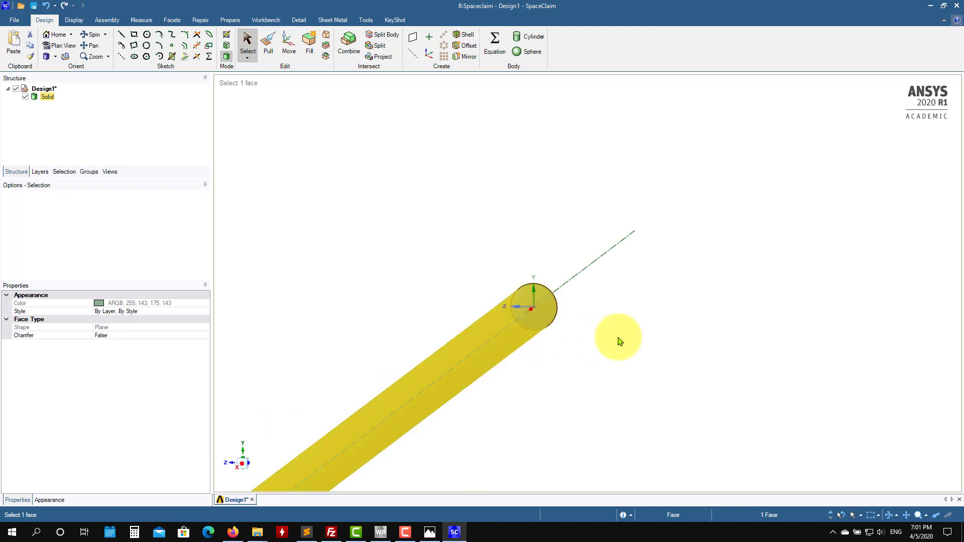
middle_drag(538, 394, 716, 179)
Step: Hide the pipe's circular end face far from the origin
click(549, 415)
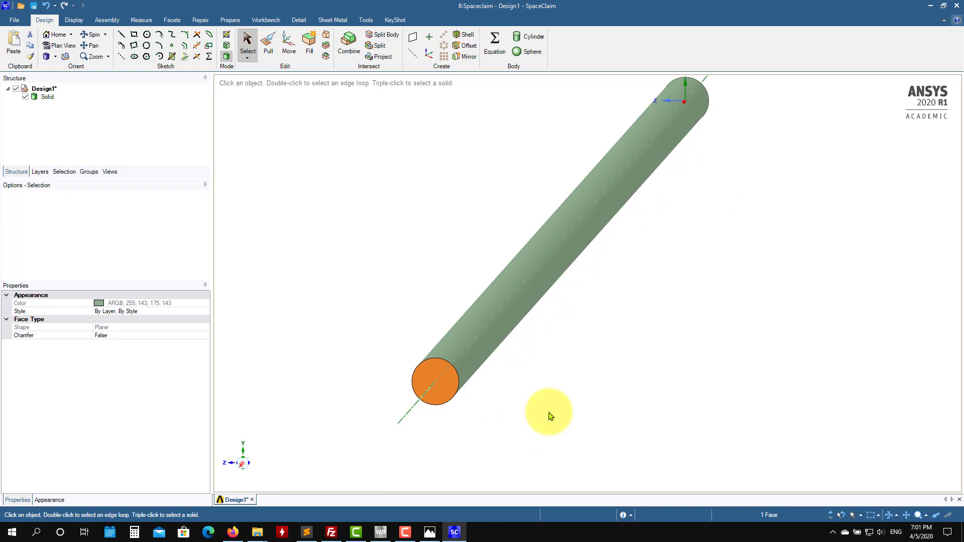
click(432, 375)
right_click(432, 376)
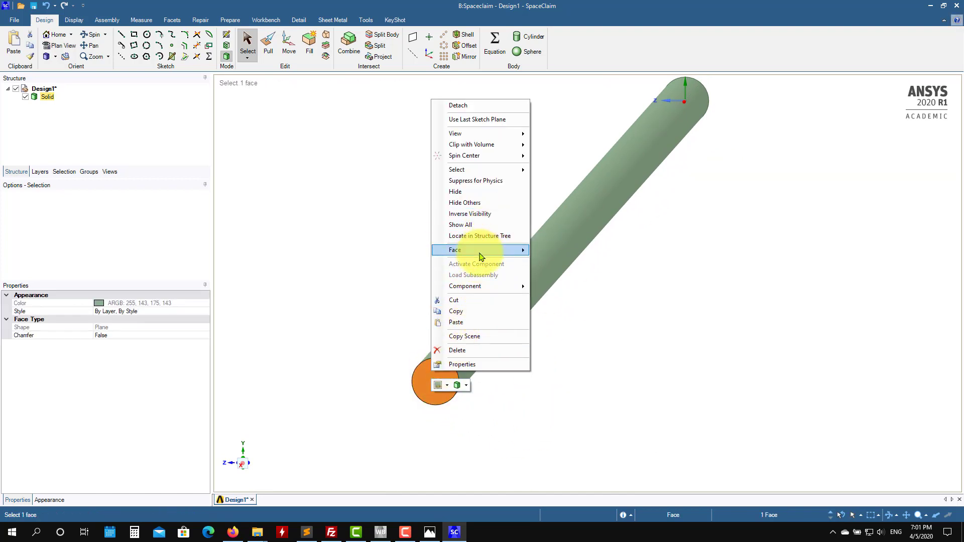
click(534, 374)
middle_drag(533, 371, 552, 363)
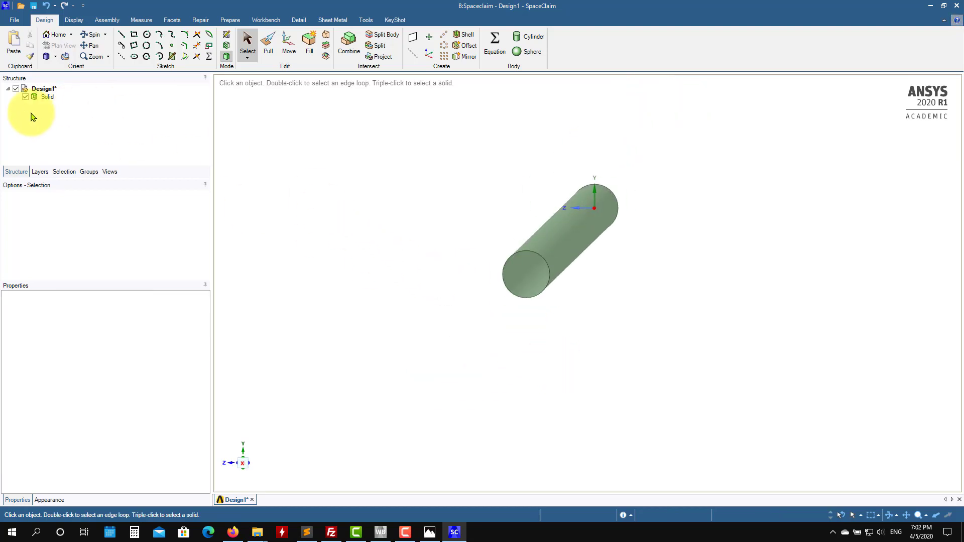
right_click(48, 100)
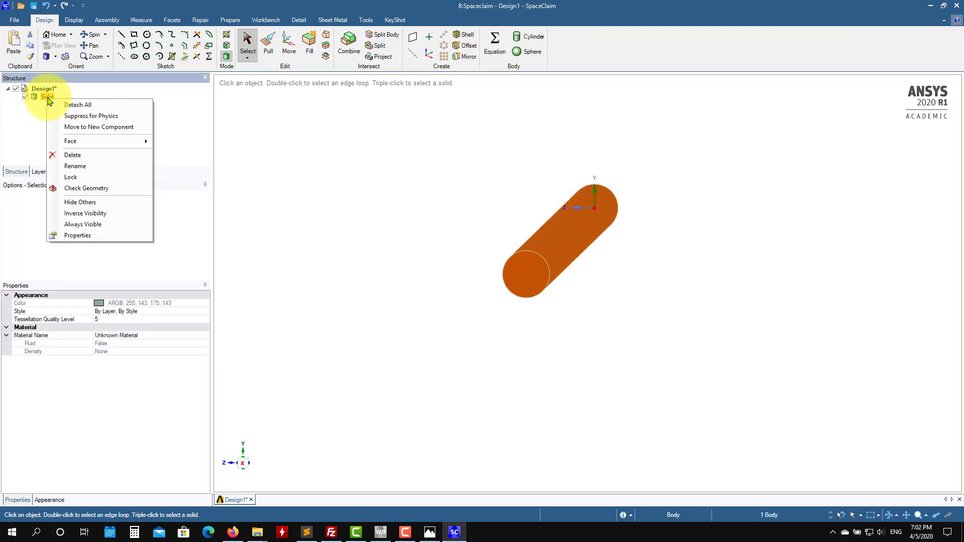
click(386, 228)
right_click(423, 245)
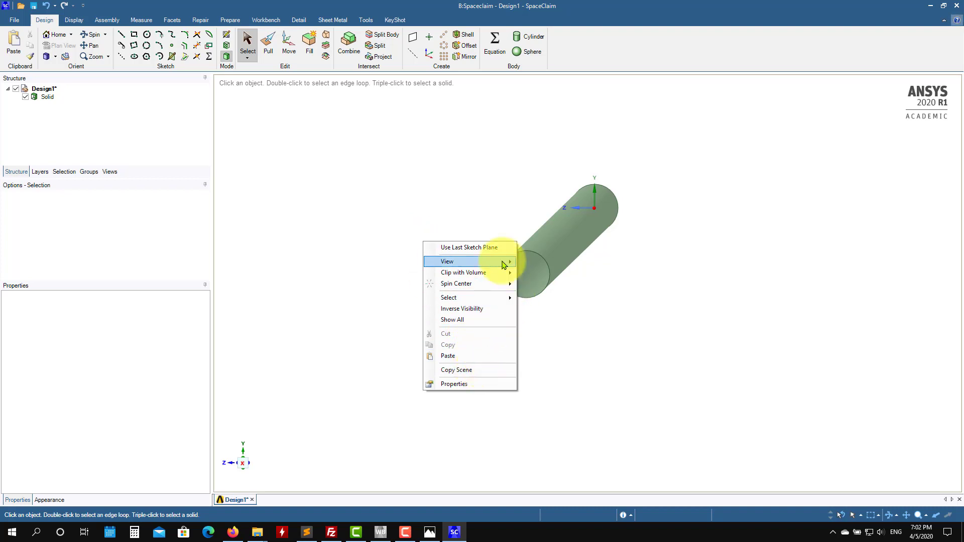
mouse_move(503, 264)
click(552, 285)
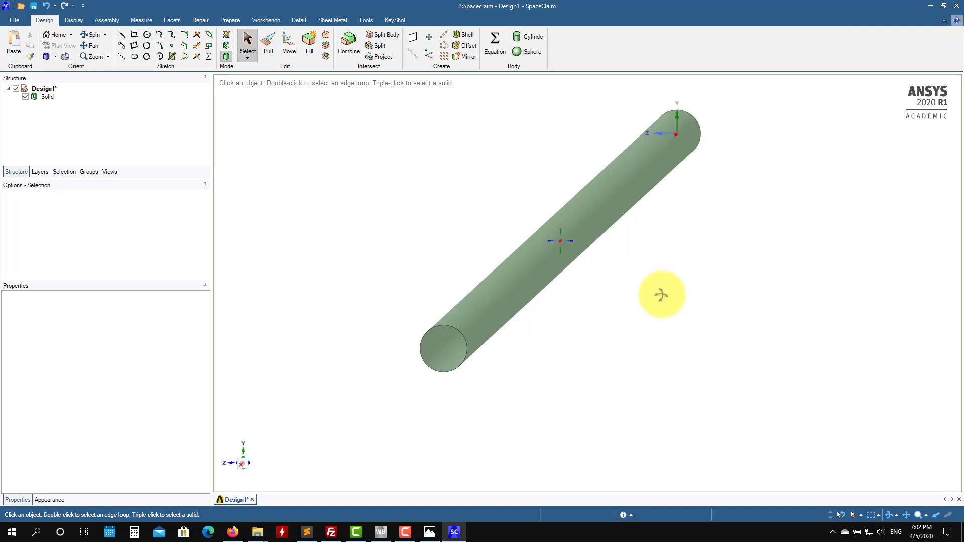
Step: Make all faces of the solid pipe body transparent, including its hidden circular end face
click(48, 97)
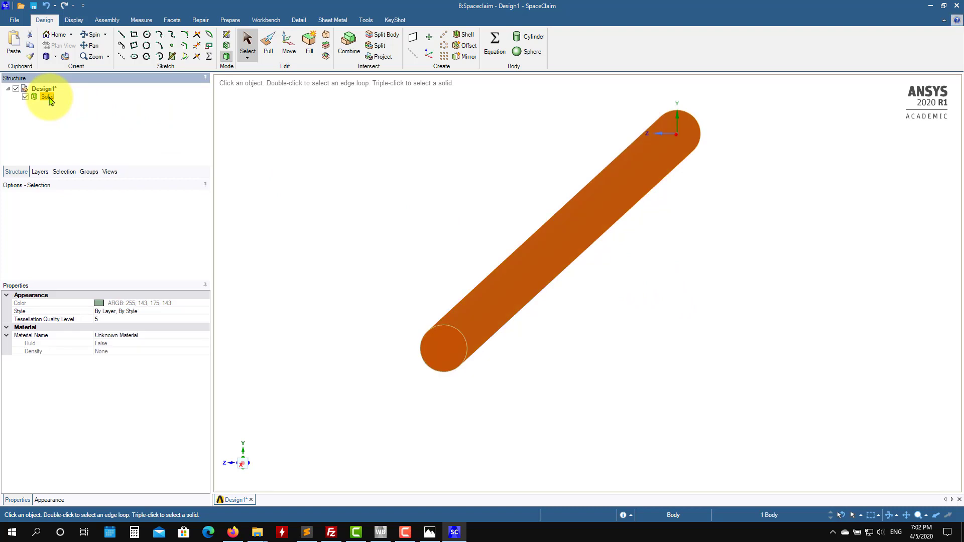
right_click(50, 102)
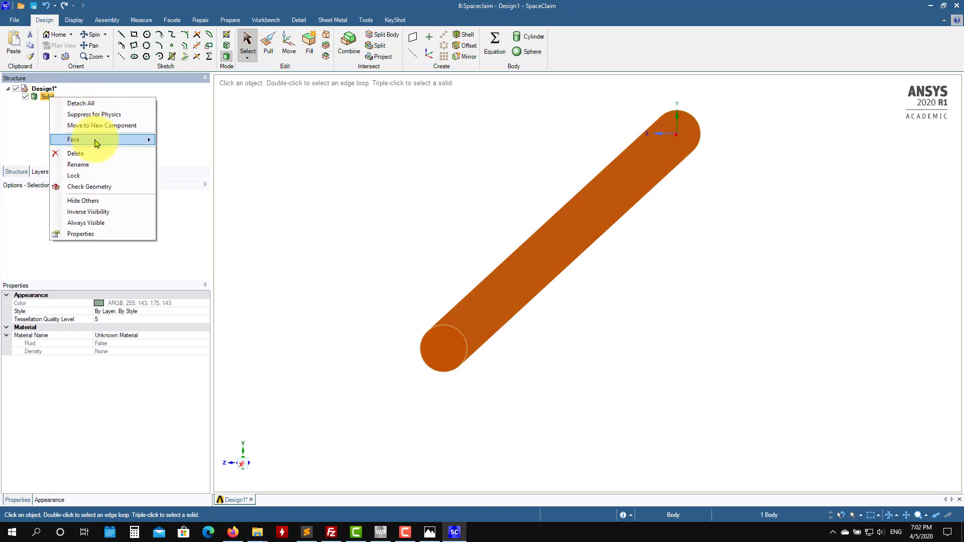
mouse_move(96, 141)
click(220, 158)
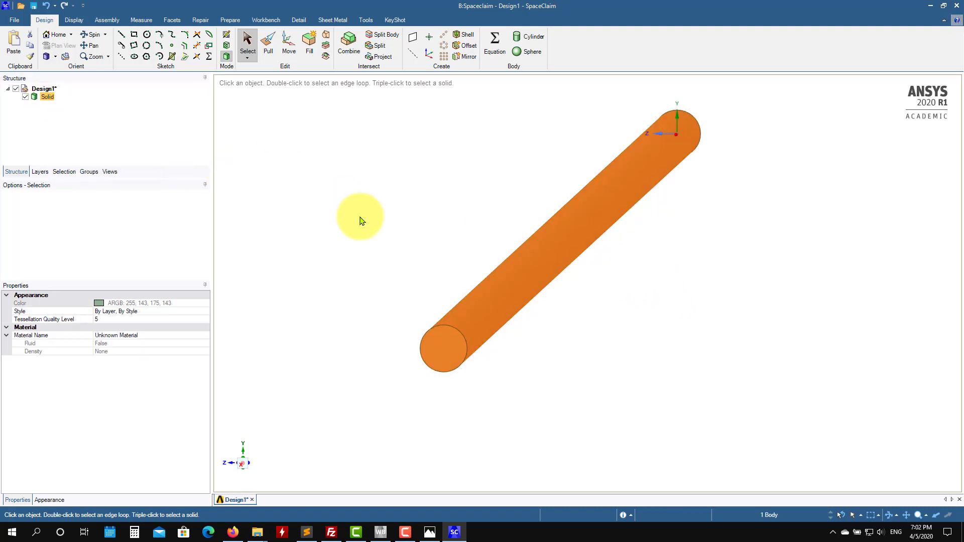
click(361, 219)
right_click(547, 258)
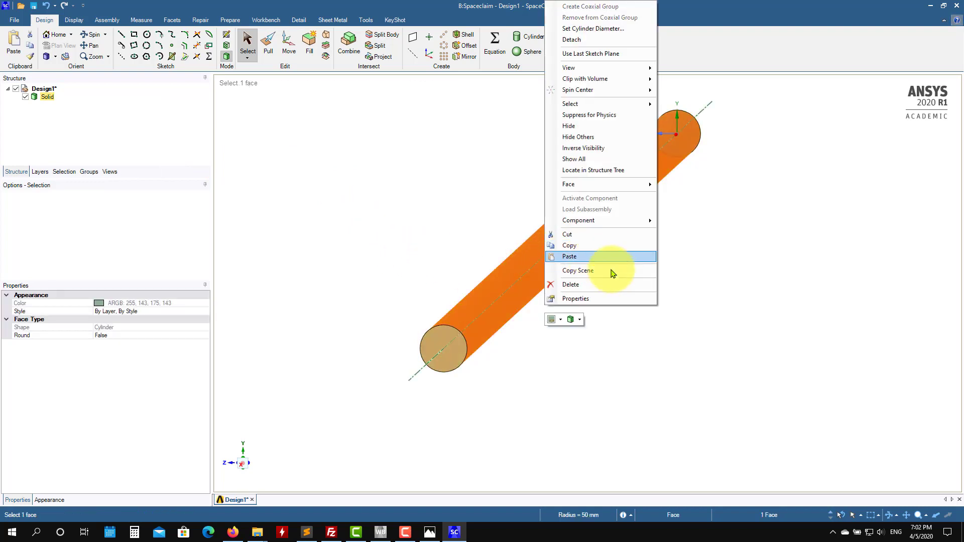
key(Escape)
click(570, 391)
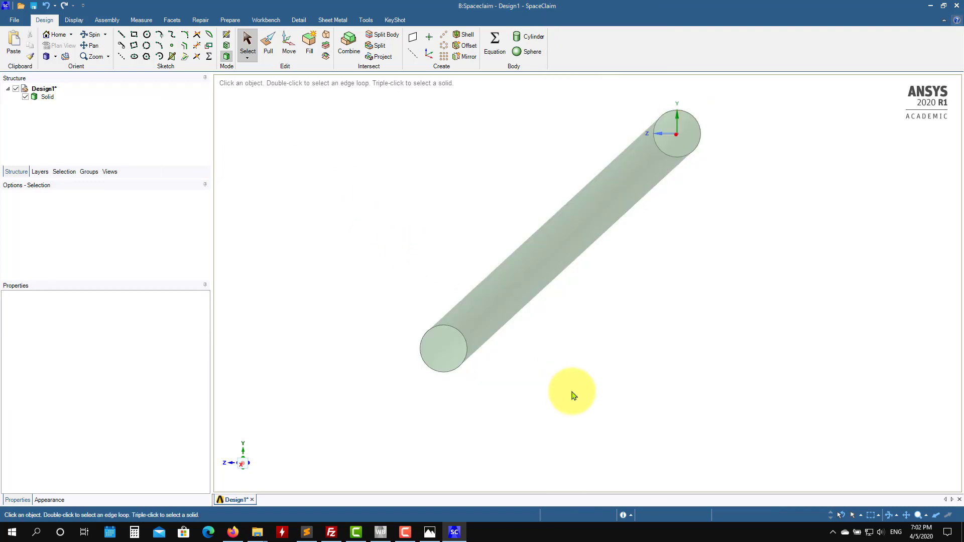
middle_drag(570, 391, 603, 391)
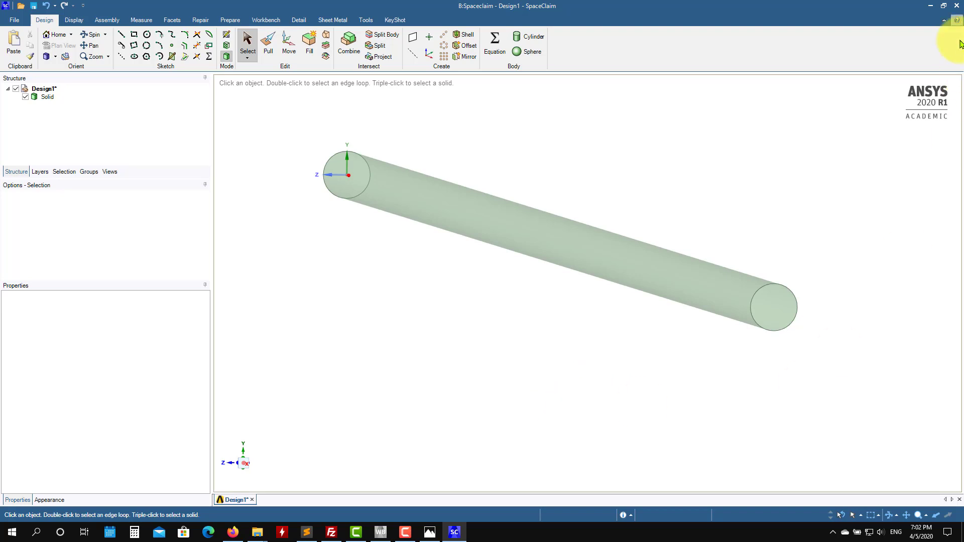
Step: Close the SpaceClaim geometry editor and save the Workbench project as test in the workbench_case folder
click(957, 7)
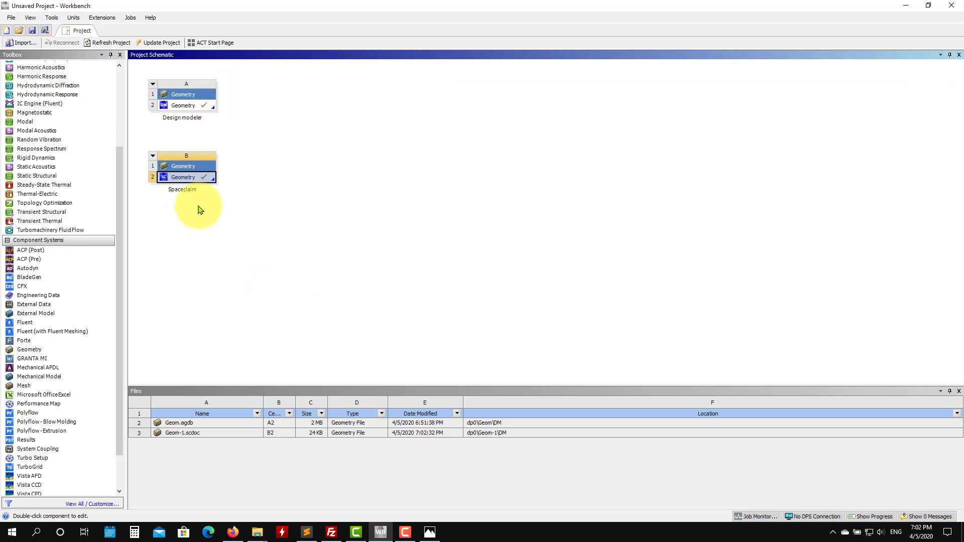
click(10, 17)
click(29, 61)
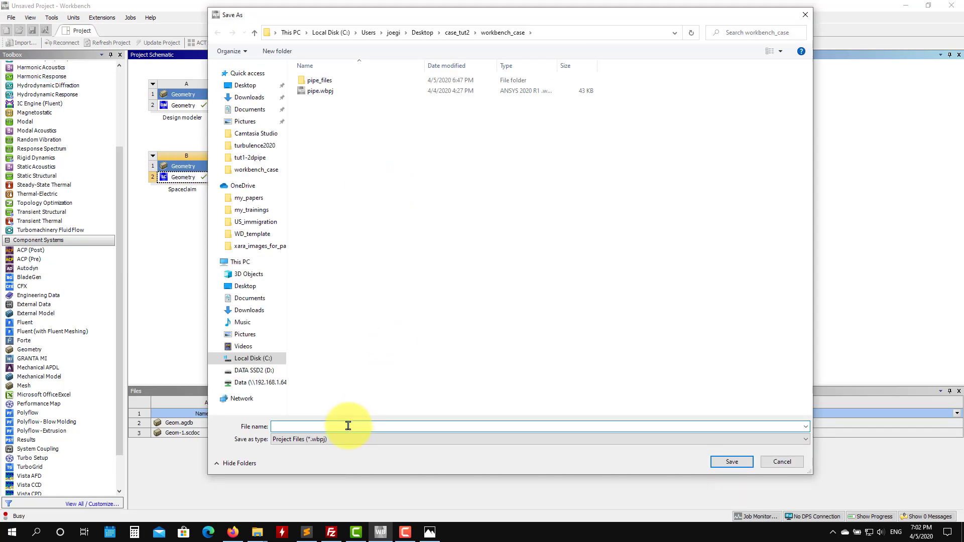
text(test)
key(Return)
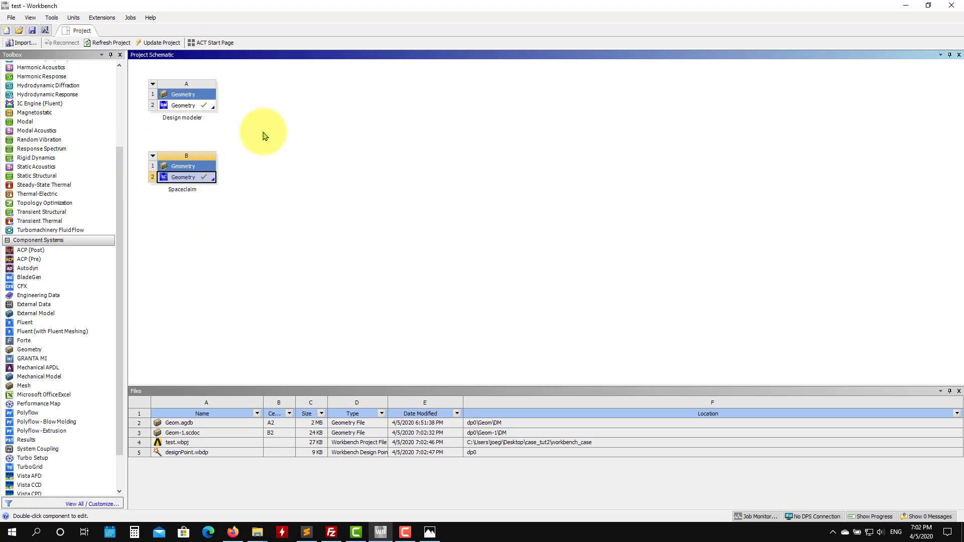
click(219, 255)
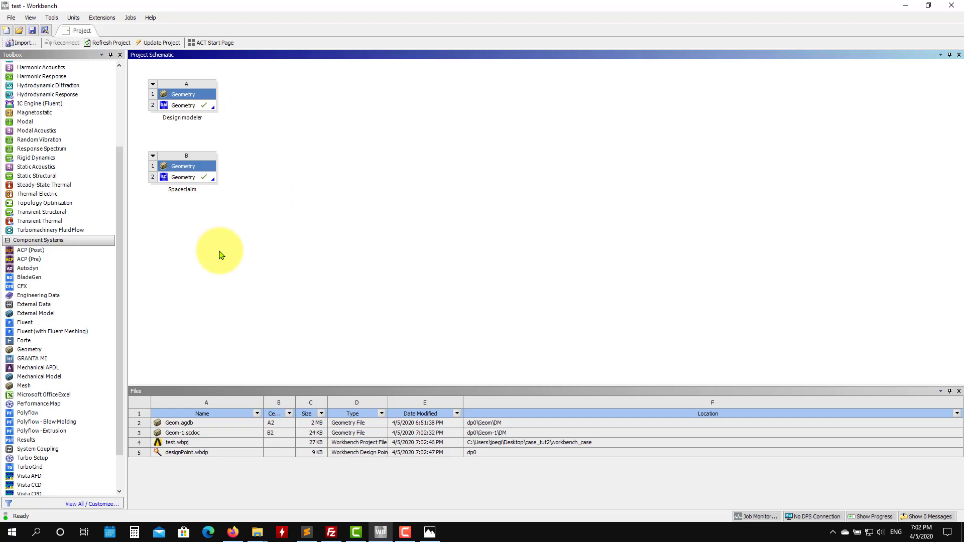